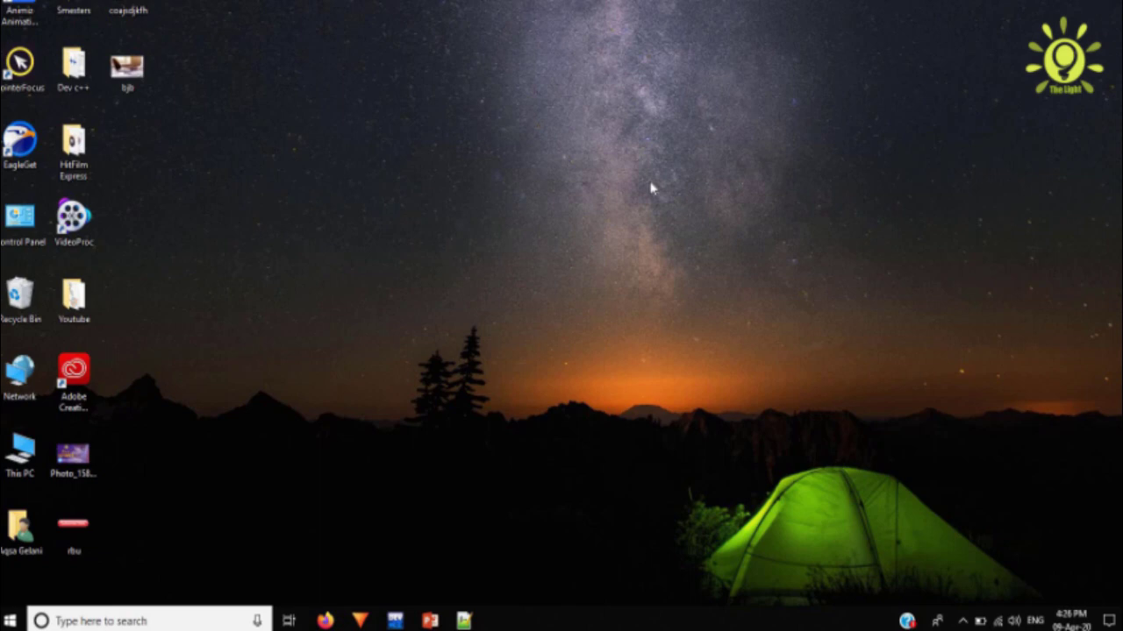
Open Command Prompt and run java-version to check for an existing Java installation.
{"action": "key", "text": "super"}
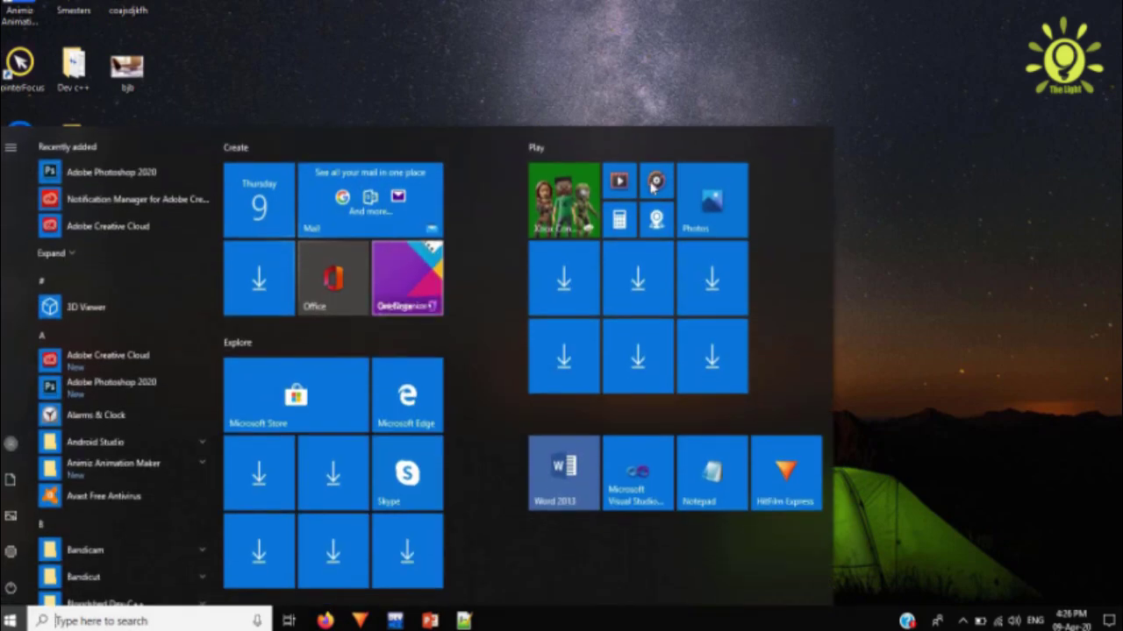
{"action": "type", "text": "dmd"}
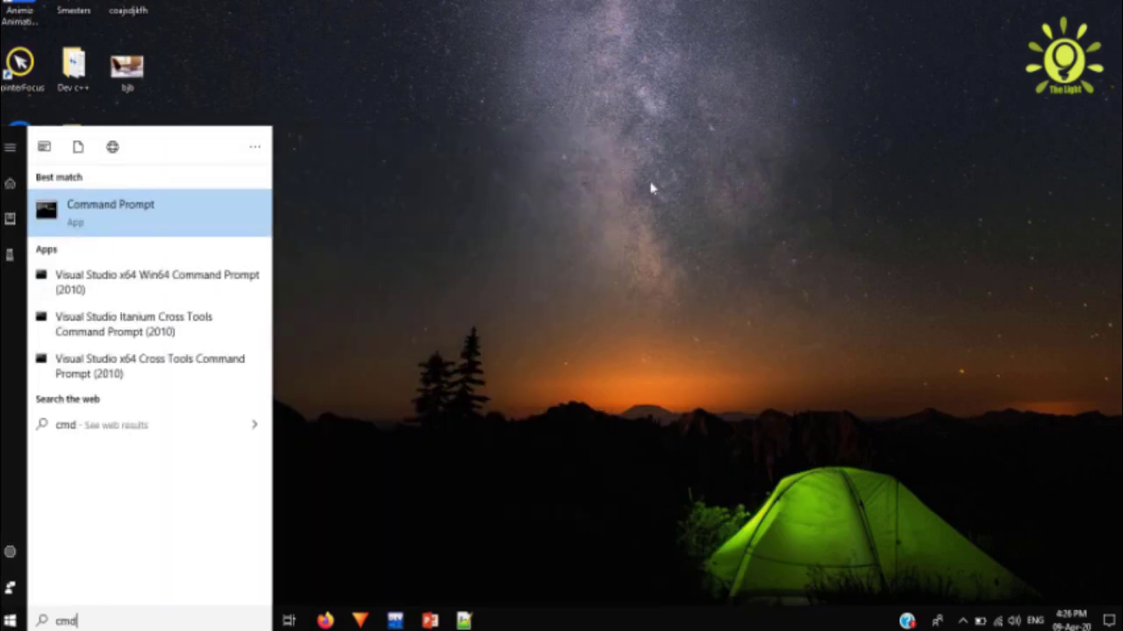
{"action": "key", "text": "Return"}
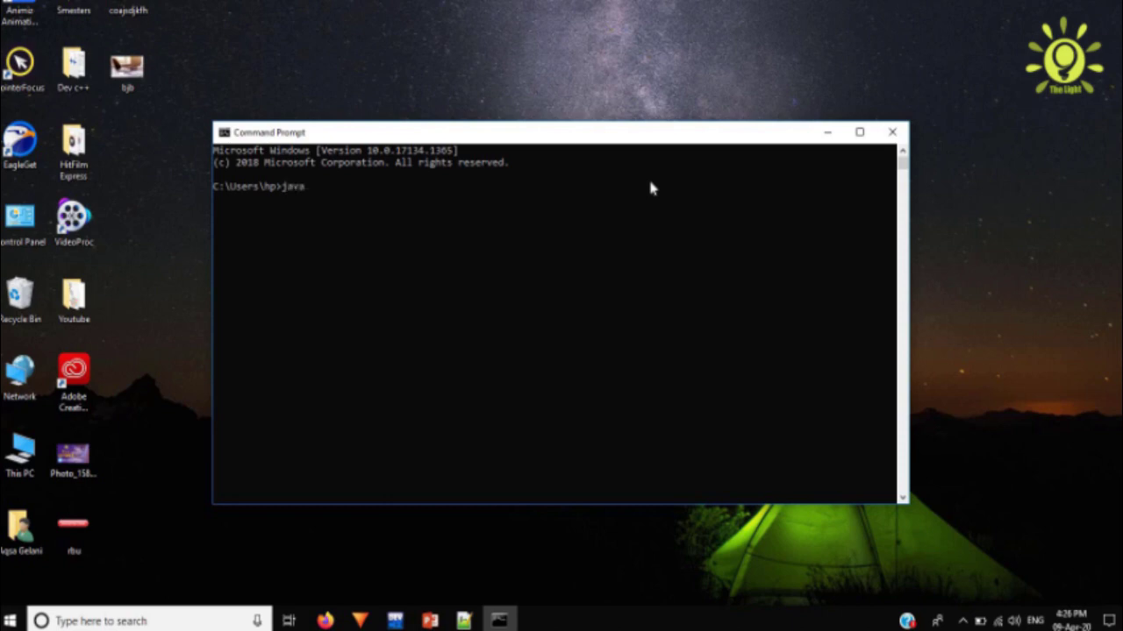
{"action": "type", "text": "rsion"}
{"action": "key", "text": "Return"}
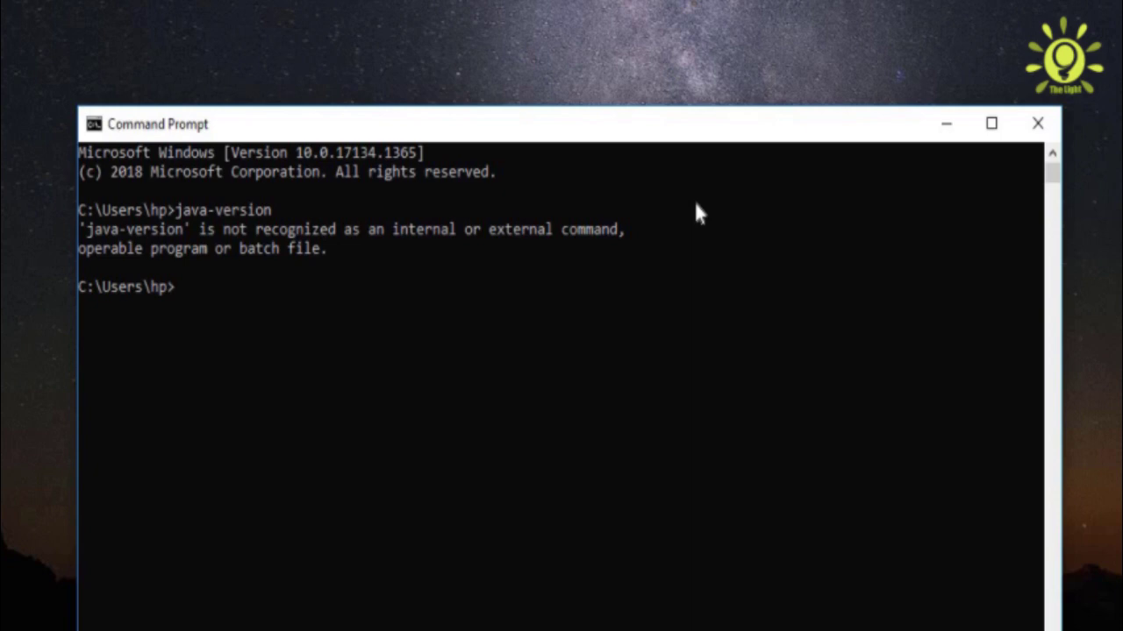
Run javac-version to check for the Java compiler, and close Command Prompt.
{"action": "type", "text": "javac-version"}
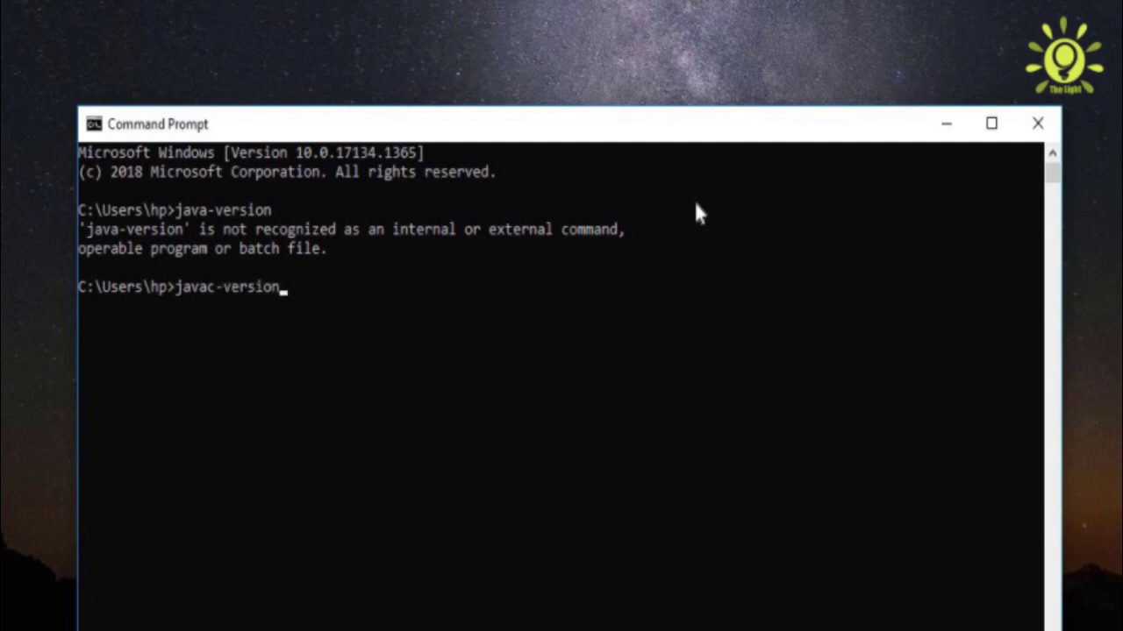
{"action": "key", "text": "Return"}
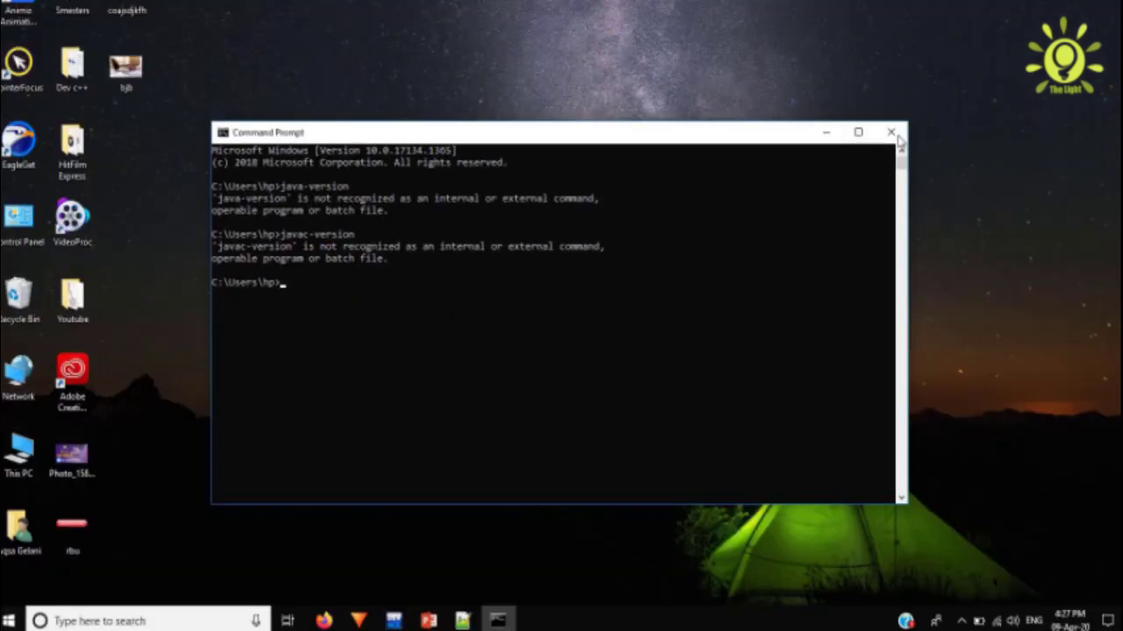
{"action": "left_click", "coordinate": [897, 136]}
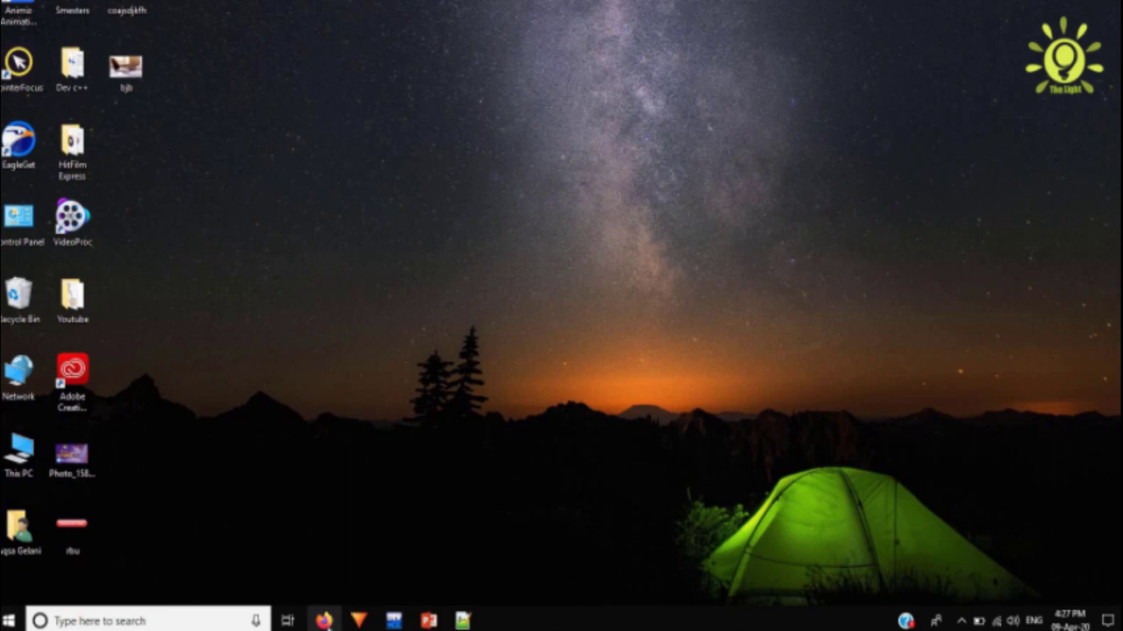
Switch to Firefox and search the web for "java jdk download".
{"action": "left_click", "coordinate": [324, 621]}
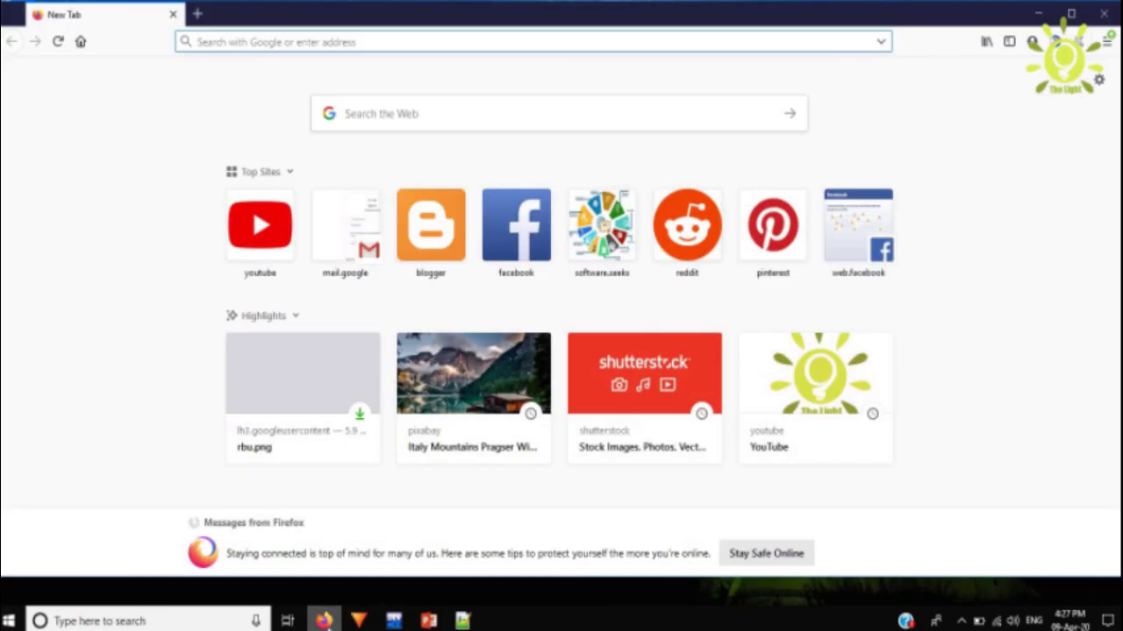
{"action": "type", "text": "j"}
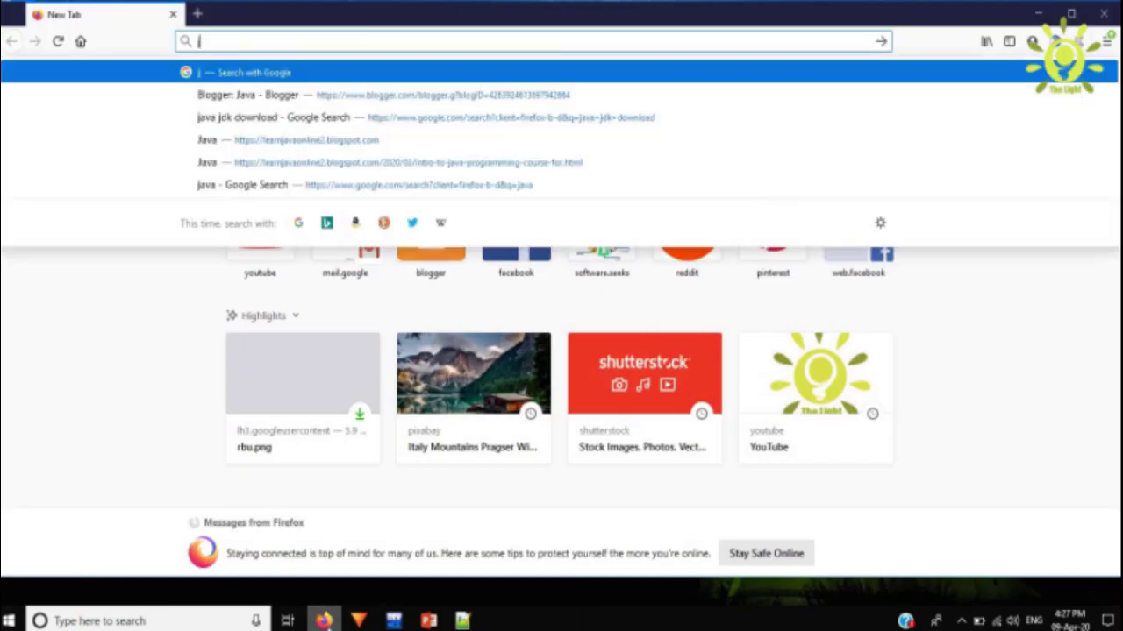
{"action": "type", "text": "ava jdk"}
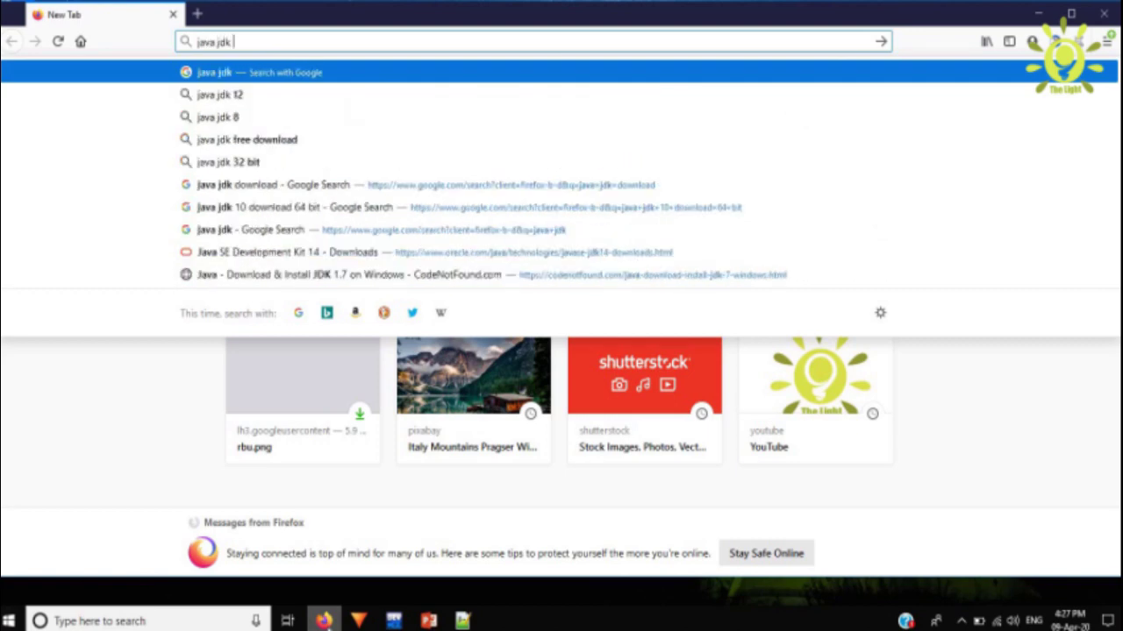
{"action": "type", "text": " 1"}
{"action": "key", "text": "BackSpace"}
{"action": "type", "text": "d"}
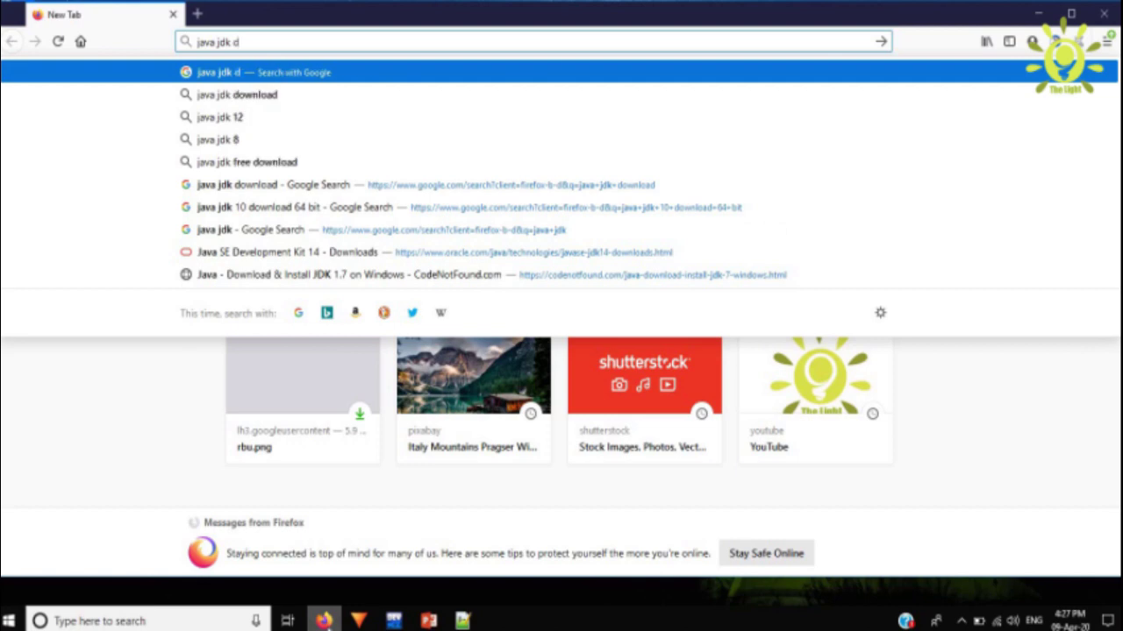
{"action": "type", "text": "ownload"}
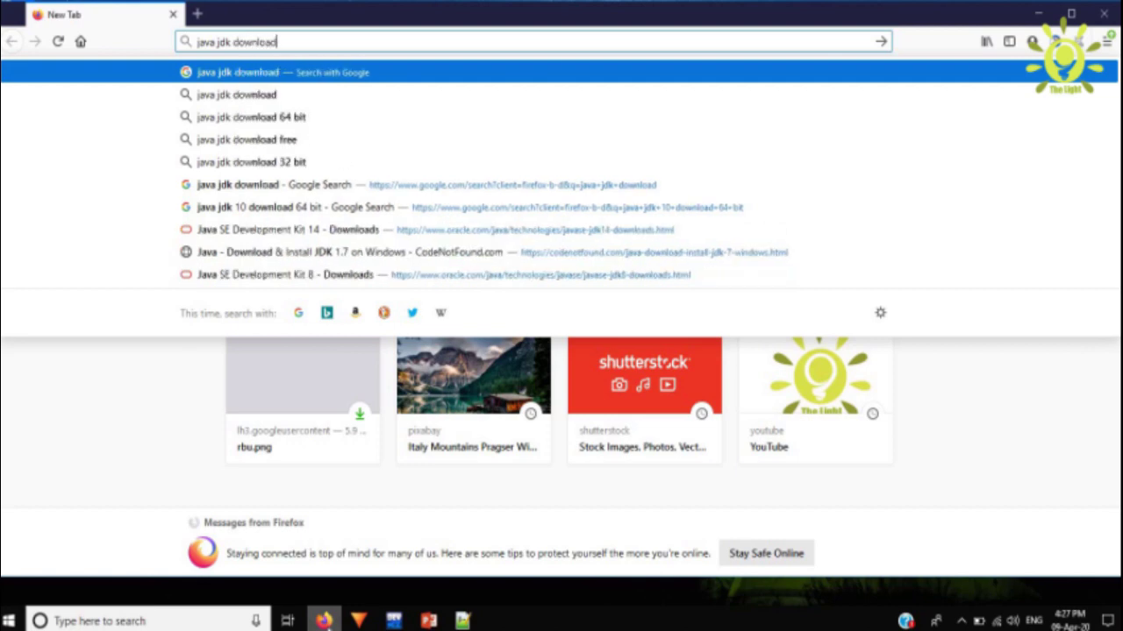
{"action": "key", "text": "Return"}
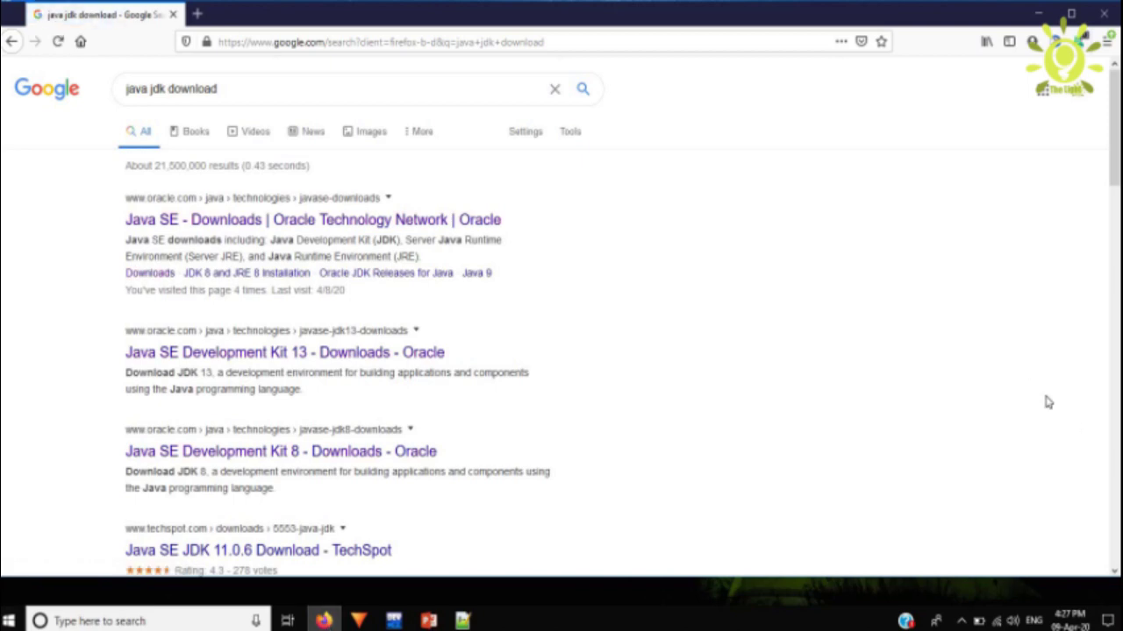
Set the page zoom to 133% and open Oracle's "Java SE - Downloads" search result.
{"action": "left_click", "coordinate": [1107, 52]}
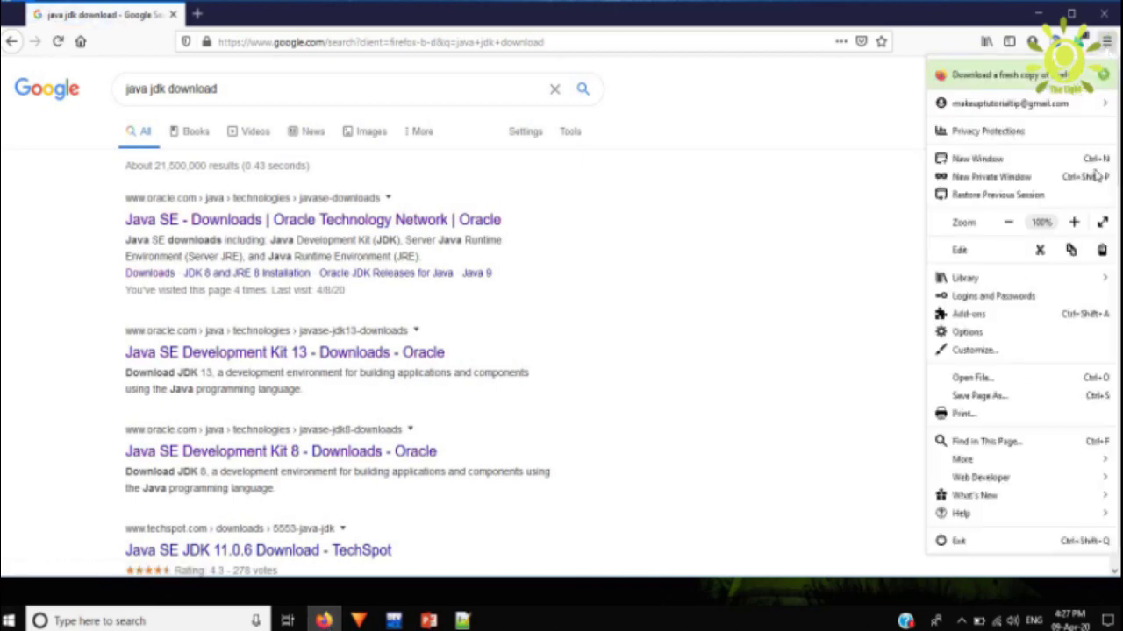
{"action": "left_click", "coordinate": [1075, 224]}
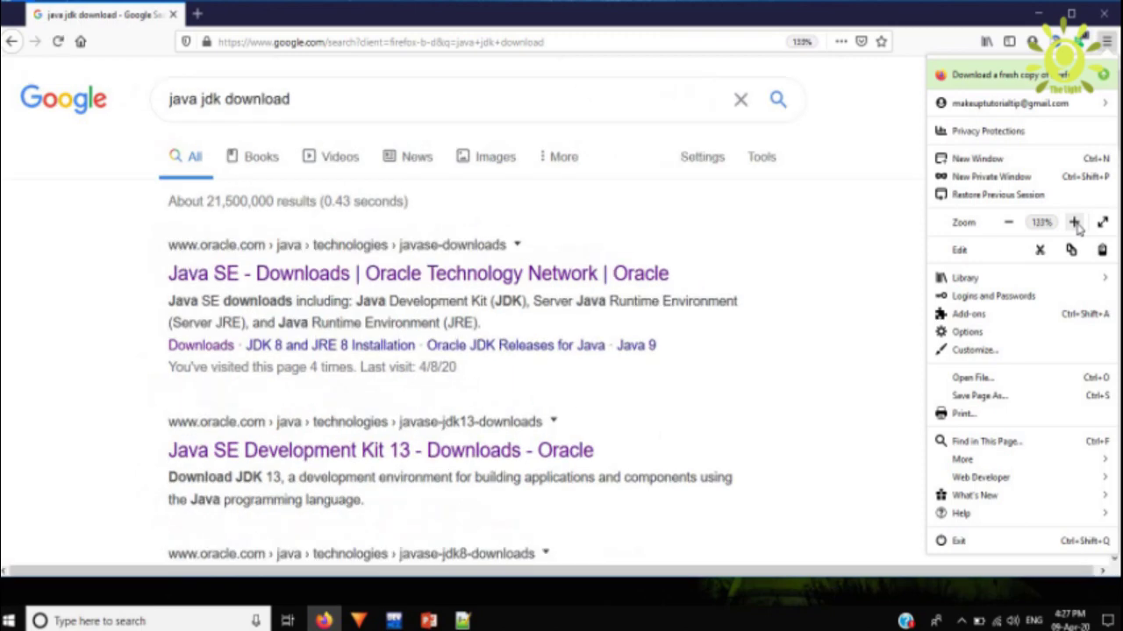
{"action": "left_click", "coordinate": [816, 232]}
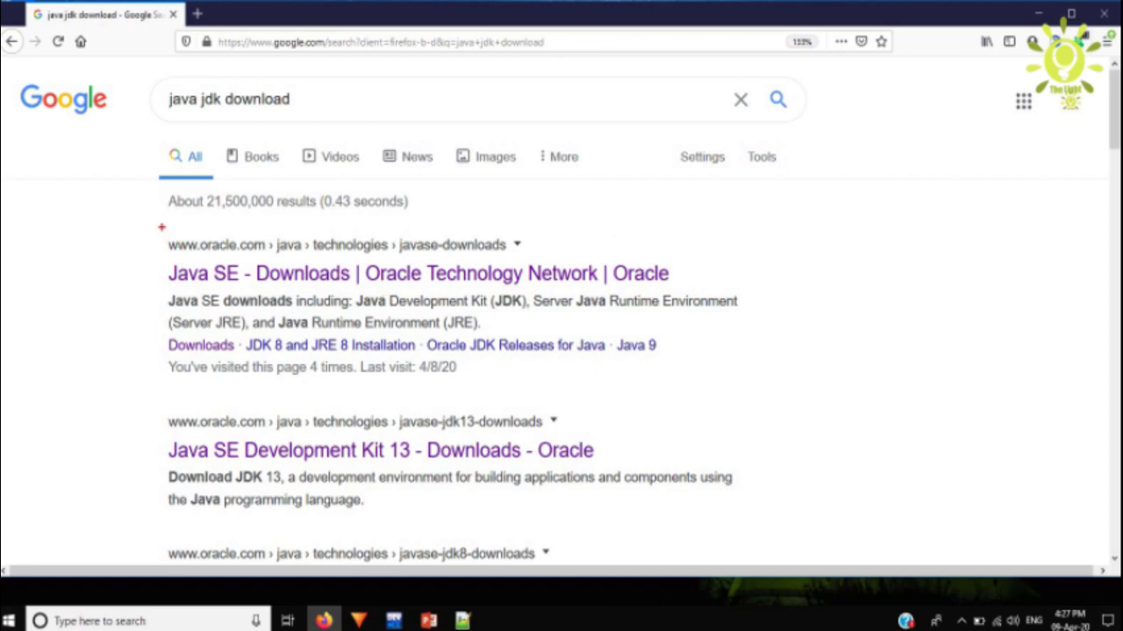
{"action": "mouse_move", "coordinate": [151, 224]}
{"action": "left_mouse_down"}
{"action": "mouse_move", "coordinate": [363, 341]}
{"action": "mouse_move", "coordinate": [591, 386]}
{"action": "mouse_move", "coordinate": [785, 372]}
{"action": "left_mouse_up"}
{"action": "key", "text": "Escape"}
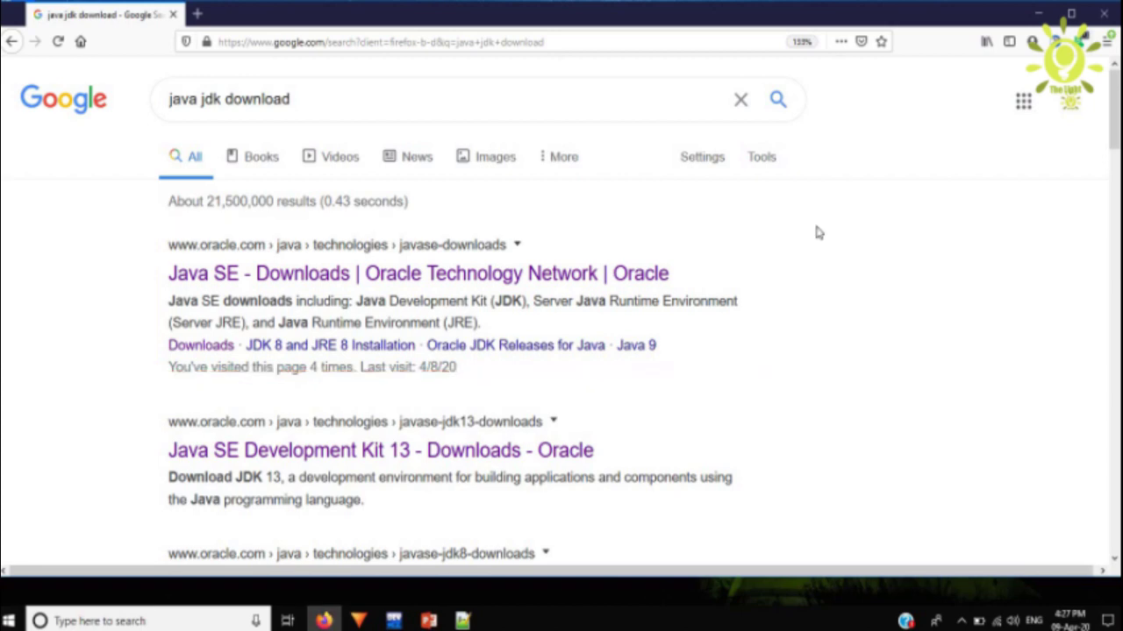
{"action": "left_click", "coordinate": [419, 275]}
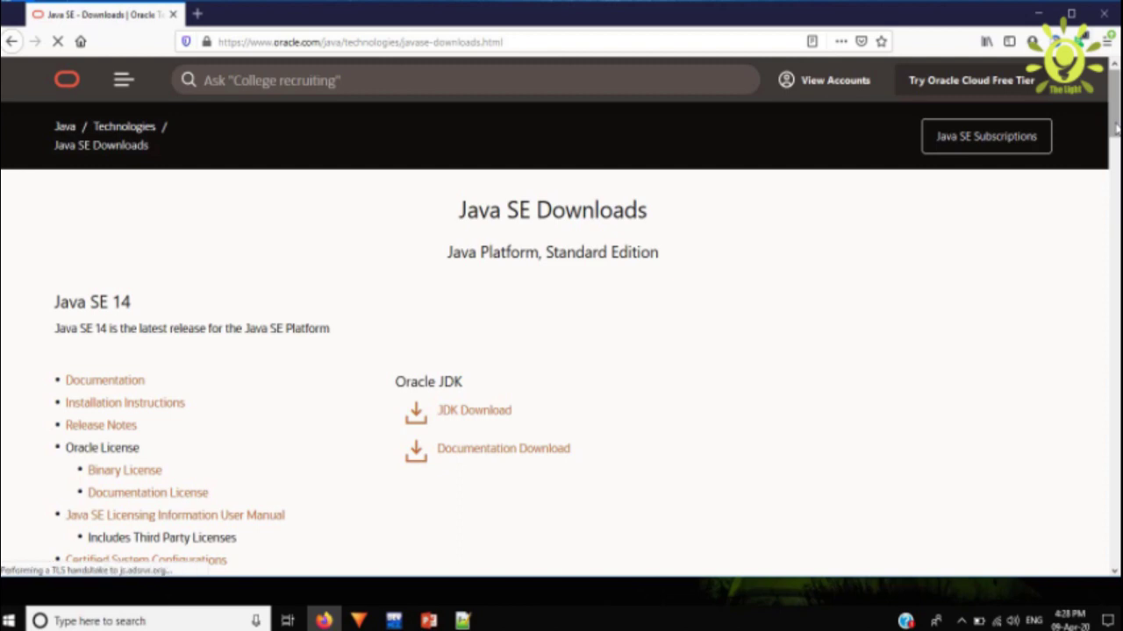
Review the Java SE releases on offer and open the JDK Download page for Java SE 14.
{"action": "left_click_drag", "start_coordinate": [1116, 129], "coordinate": [1116, 153]}
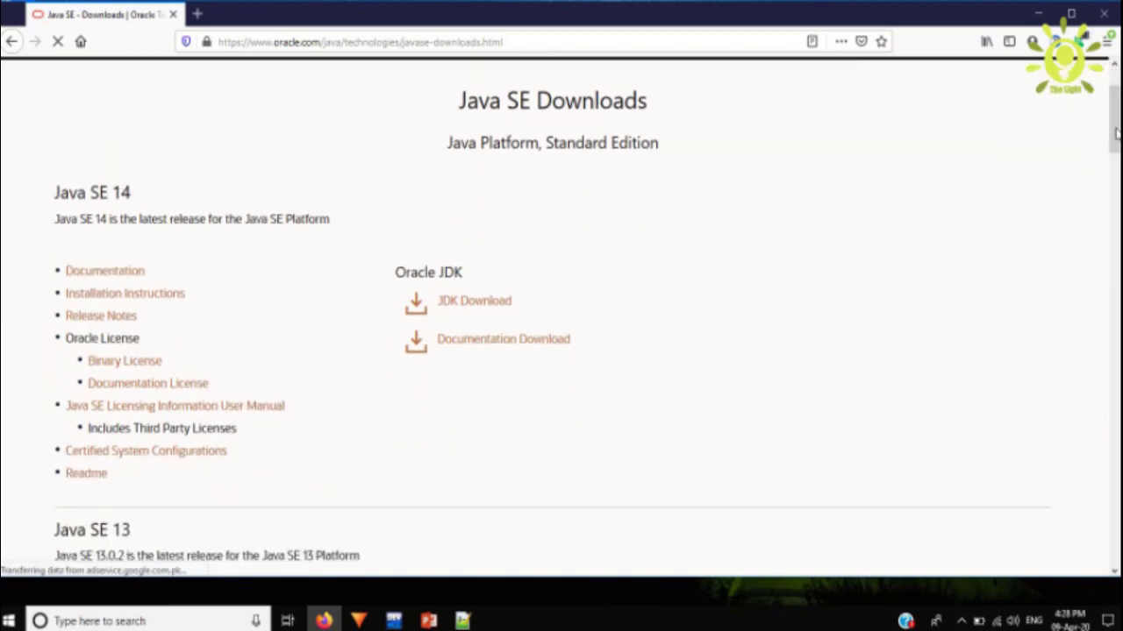
{"action": "mouse_move", "coordinate": [1115, 132]}
{"action": "left_mouse_down"}
{"action": "mouse_move", "coordinate": [1115, 168]}
{"action": "mouse_move", "coordinate": [1115, 124]}
{"action": "left_mouse_up"}
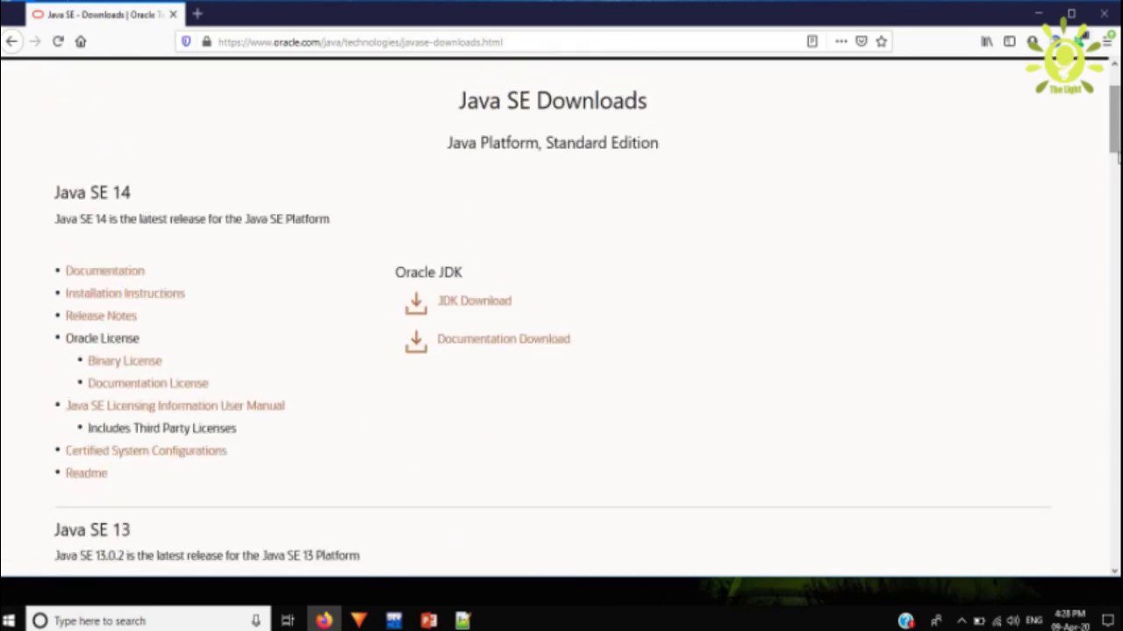
{"action": "left_click_drag", "start_coordinate": [1114, 125], "coordinate": [1114, 160]}
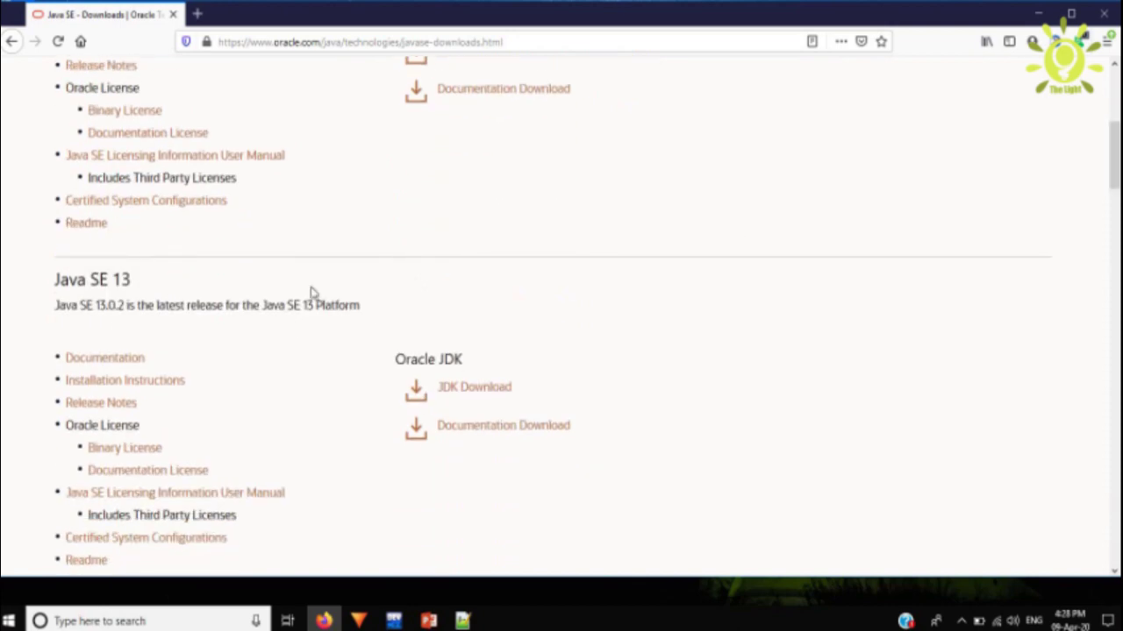
{"action": "left_click_drag", "start_coordinate": [1115, 160], "coordinate": [1116, 109]}
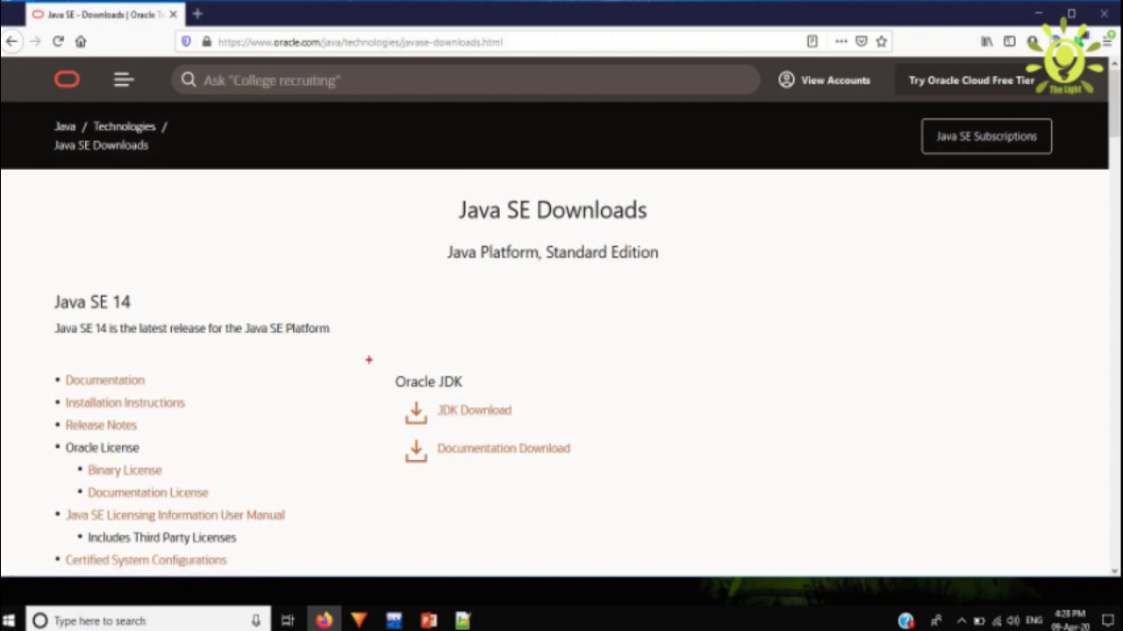
{"action": "mouse_move", "coordinate": [368, 360]}
{"action": "left_mouse_down"}
{"action": "mouse_move", "coordinate": [514, 428]}
{"action": "mouse_move", "coordinate": [580, 431]}
{"action": "left_mouse_up"}
{"action": "key", "text": "Escape"}
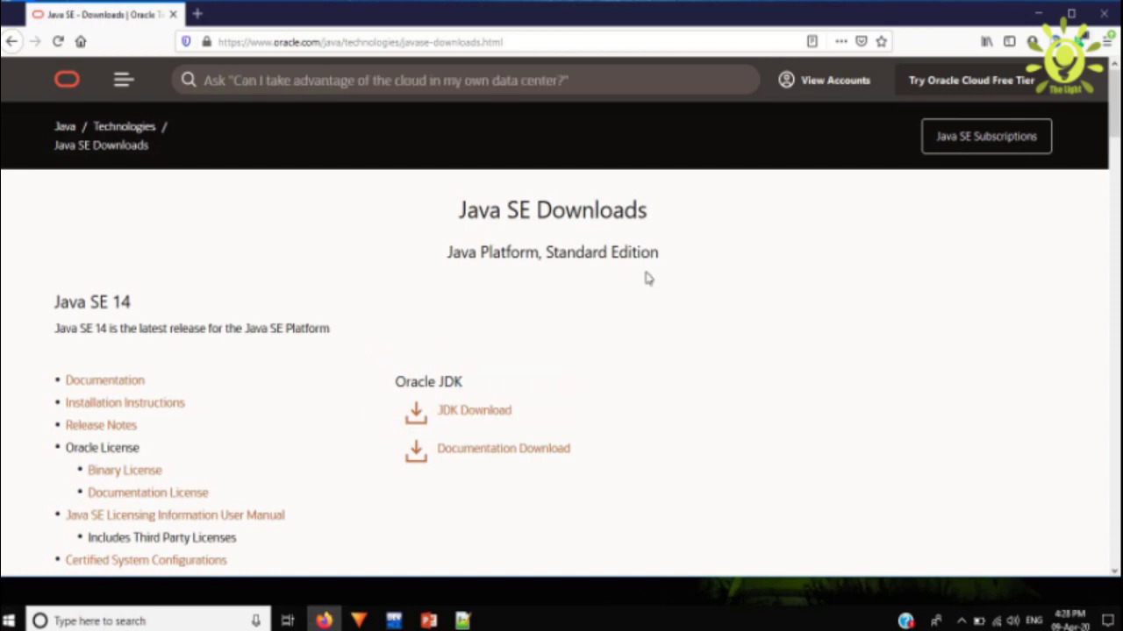
{"action": "left_click", "coordinate": [487, 409]}
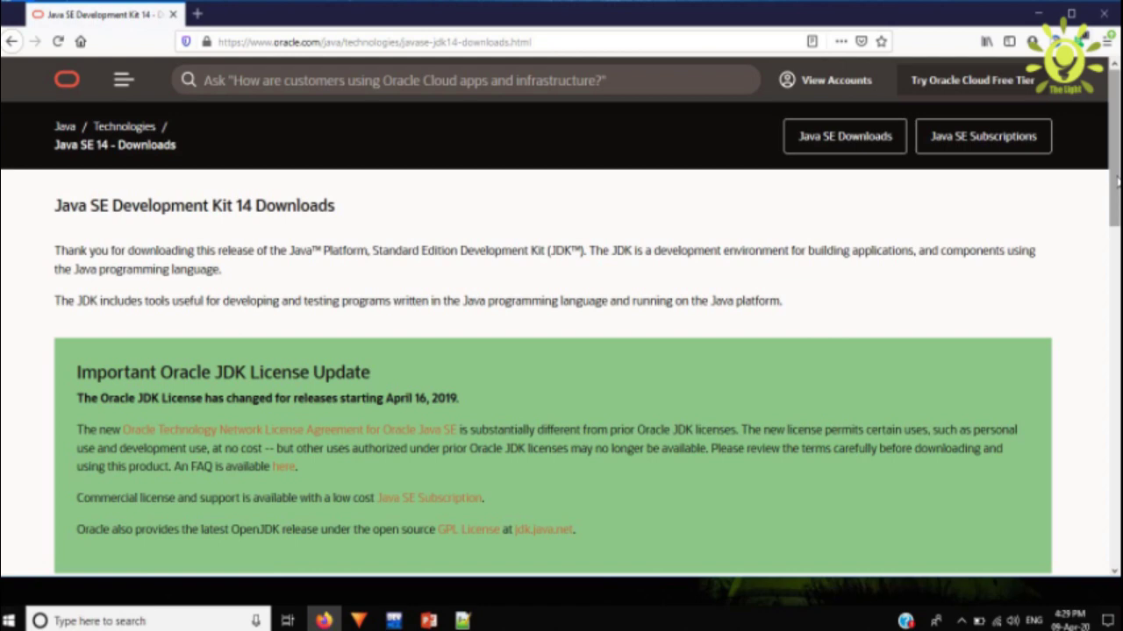
Choose the Windows x64 Installer jdk-14_windows-x64_bin.exe and accept the Oracle Technology Network License Agreement.
{"action": "left_click_drag", "start_coordinate": [1116, 180], "coordinate": [1117, 348]}
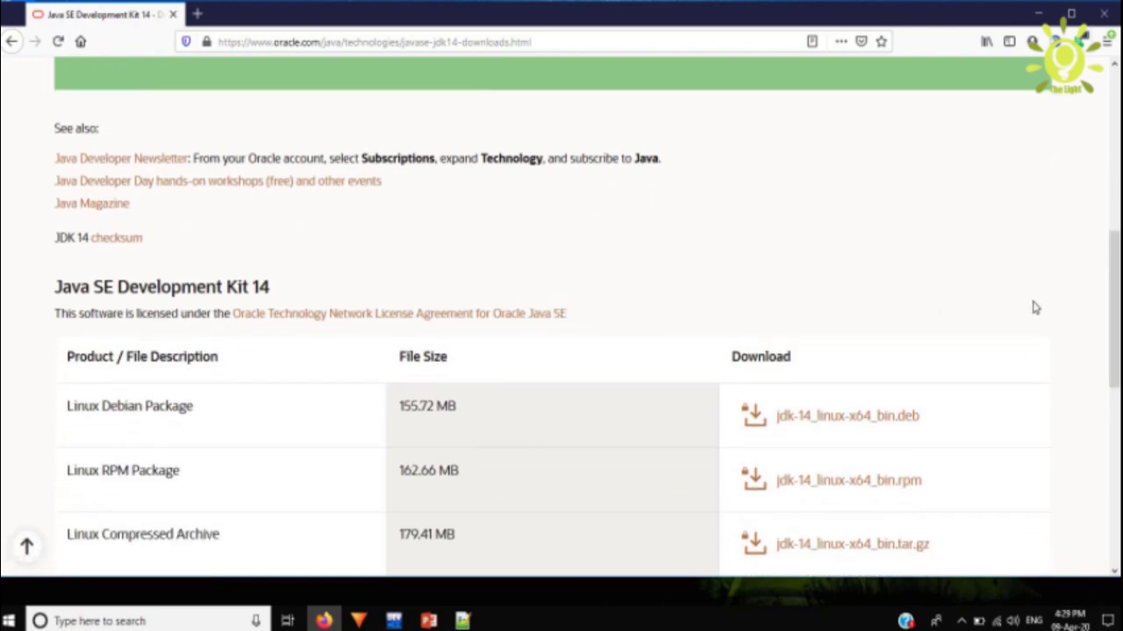
{"action": "left_click_drag", "start_coordinate": [1117, 298], "coordinate": [1117, 408]}
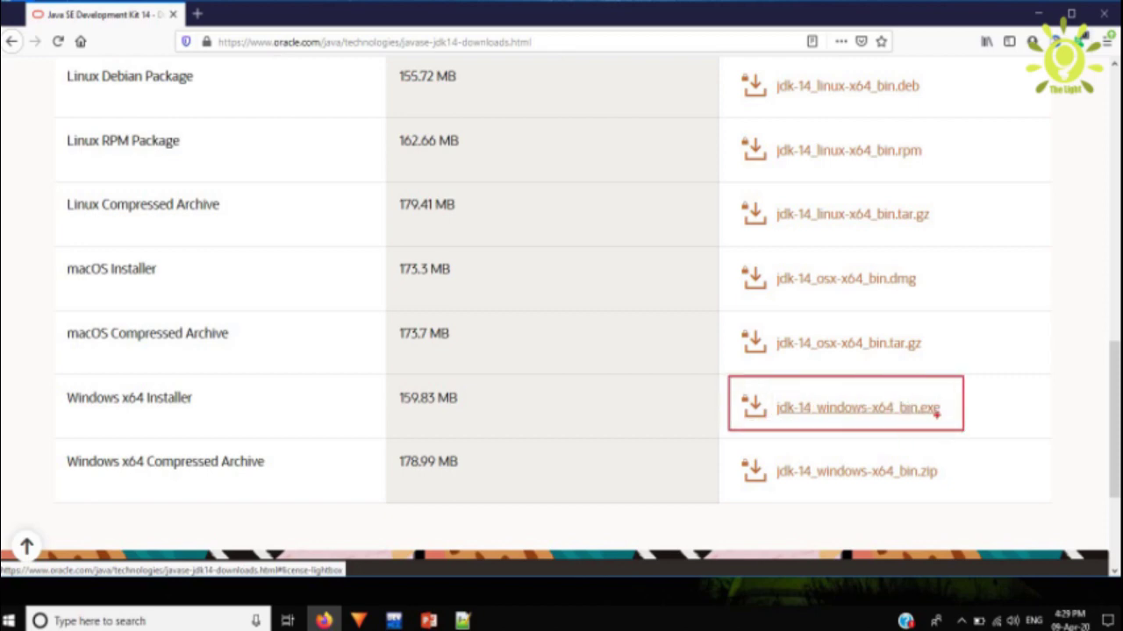
{"action": "mouse_move", "coordinate": [969, 457]}
{"action": "left_mouse_down"}
{"action": "mouse_move", "coordinate": [949, 487]}
{"action": "mouse_move", "coordinate": [983, 489]}
{"action": "left_mouse_up"}
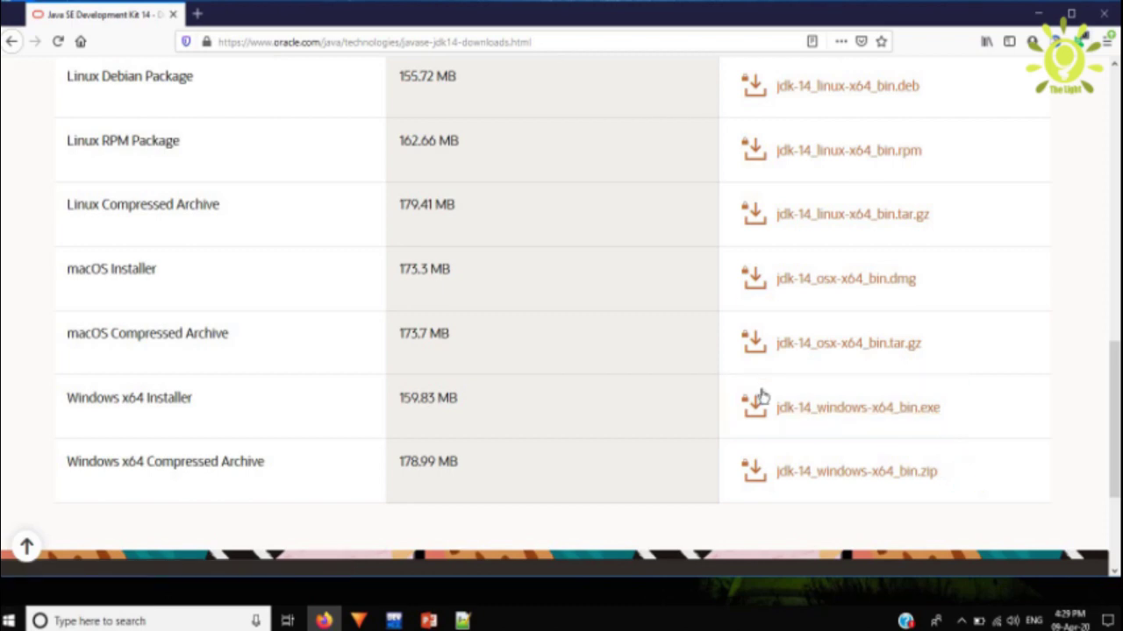
{"action": "left_click", "coordinate": [813, 418]}
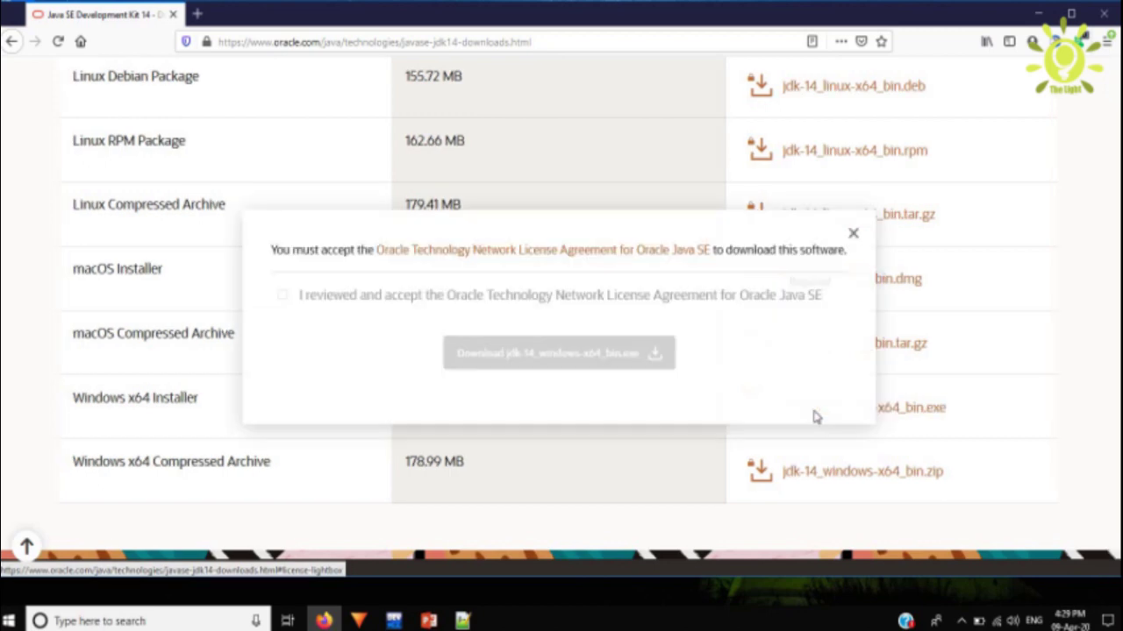
{"action": "left_click", "coordinate": [282, 297]}
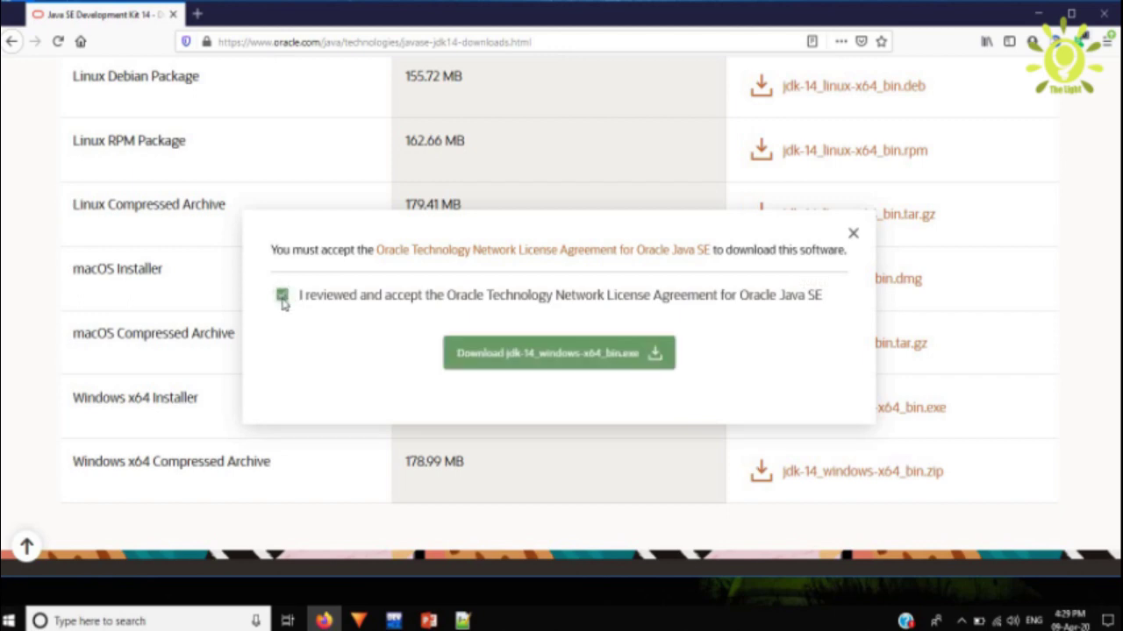
Download jdk-14_windows-x64_bin.exe, confirming the new download in EagleGet.
{"action": "left_click", "coordinate": [656, 364]}
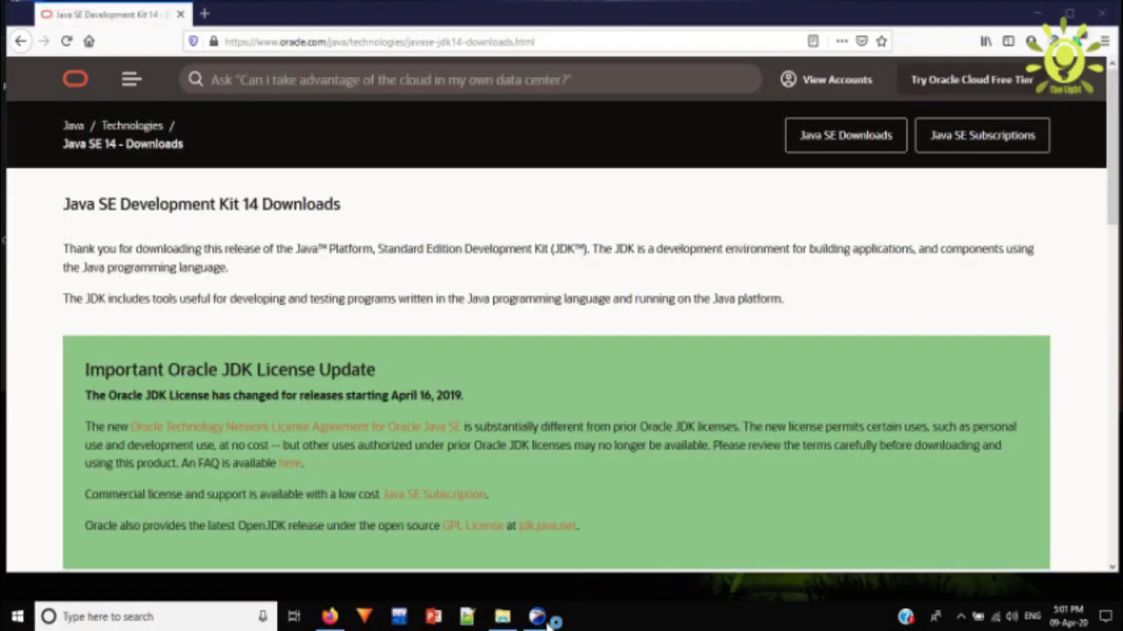
{"action": "left_click", "coordinate": [539, 617]}
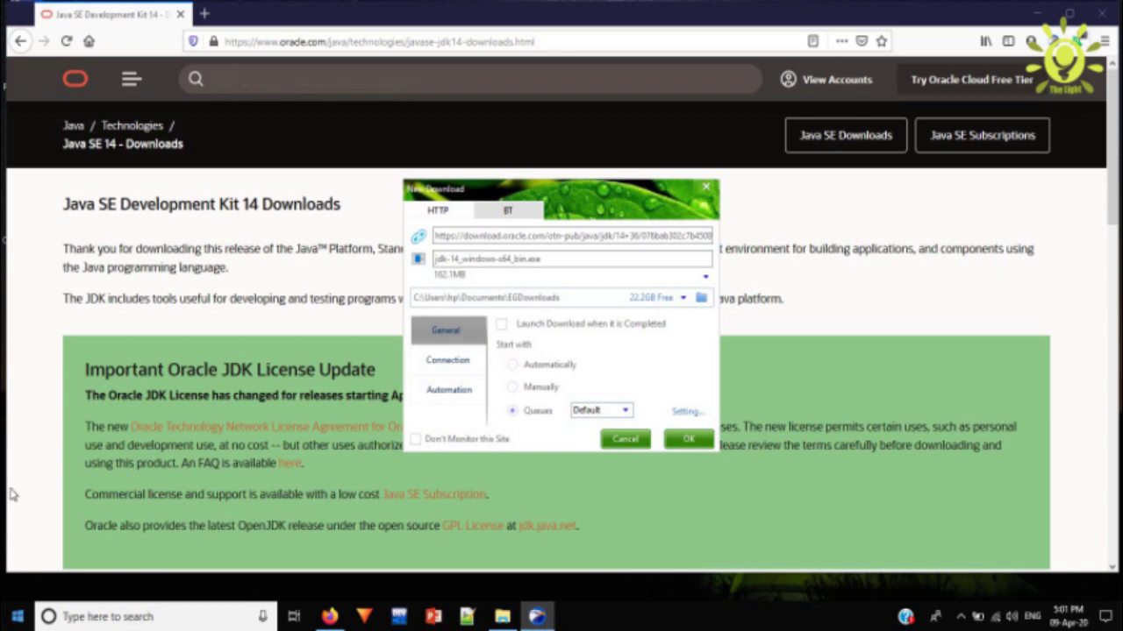
{"action": "left_click", "coordinate": [688, 439]}
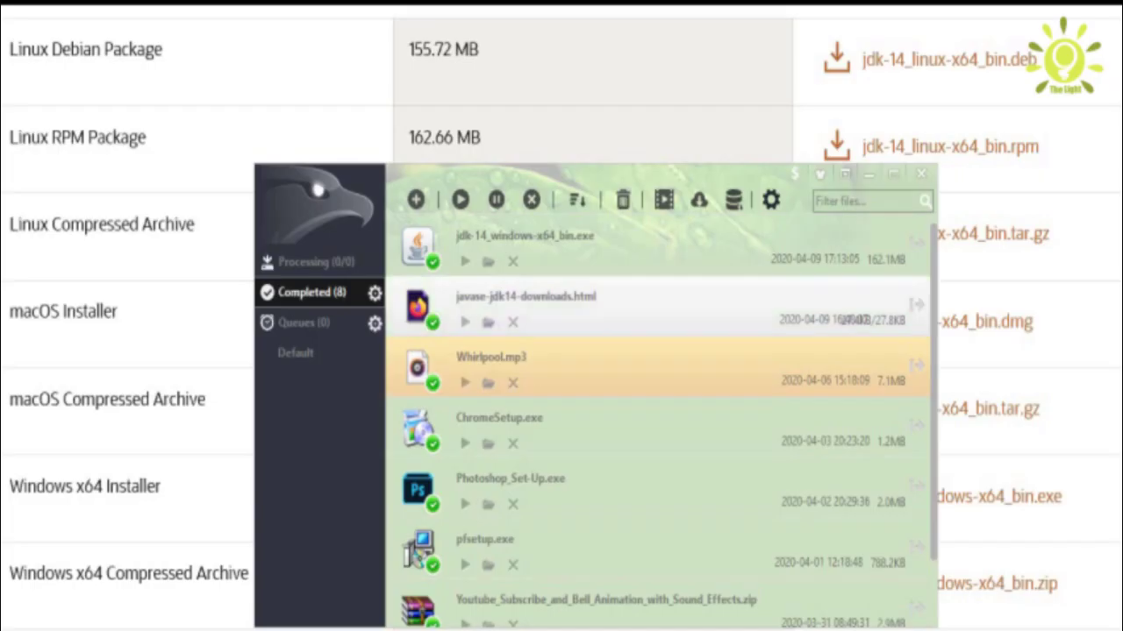
Launch the downloaded jdk-14_windows-x64_bin.exe installer from EagleGet's completed downloads.
{"action": "left_click", "coordinate": [568, 240]}
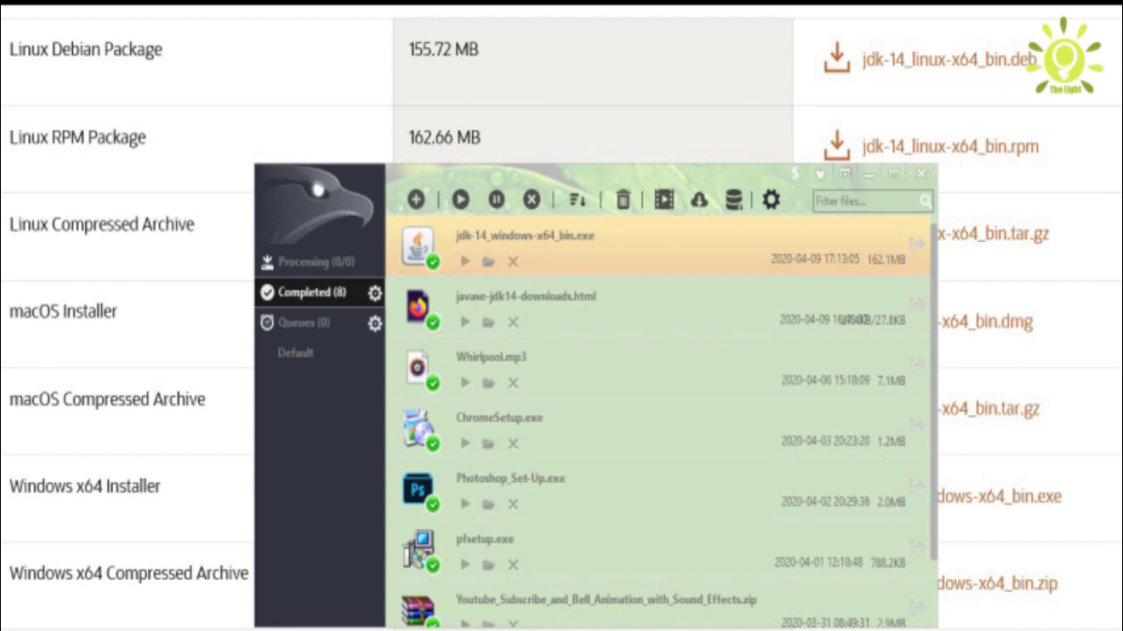
{"action": "left_click", "coordinate": [514, 505]}
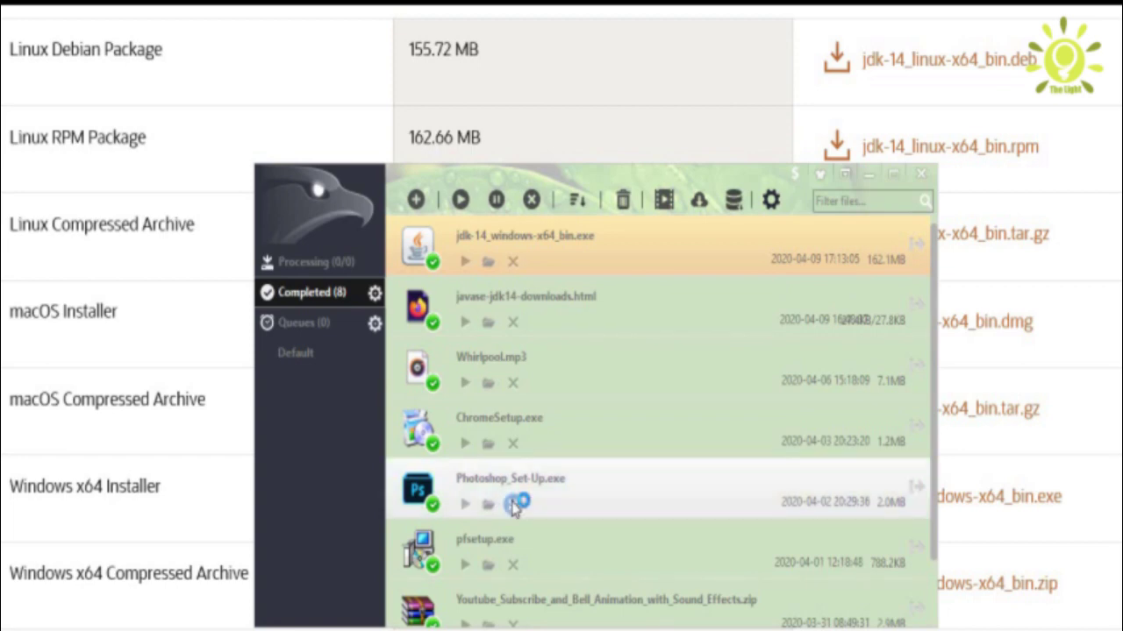
{"action": "left_click", "coordinate": [514, 505]}
{"action": "left_click", "coordinate": [514, 506]}
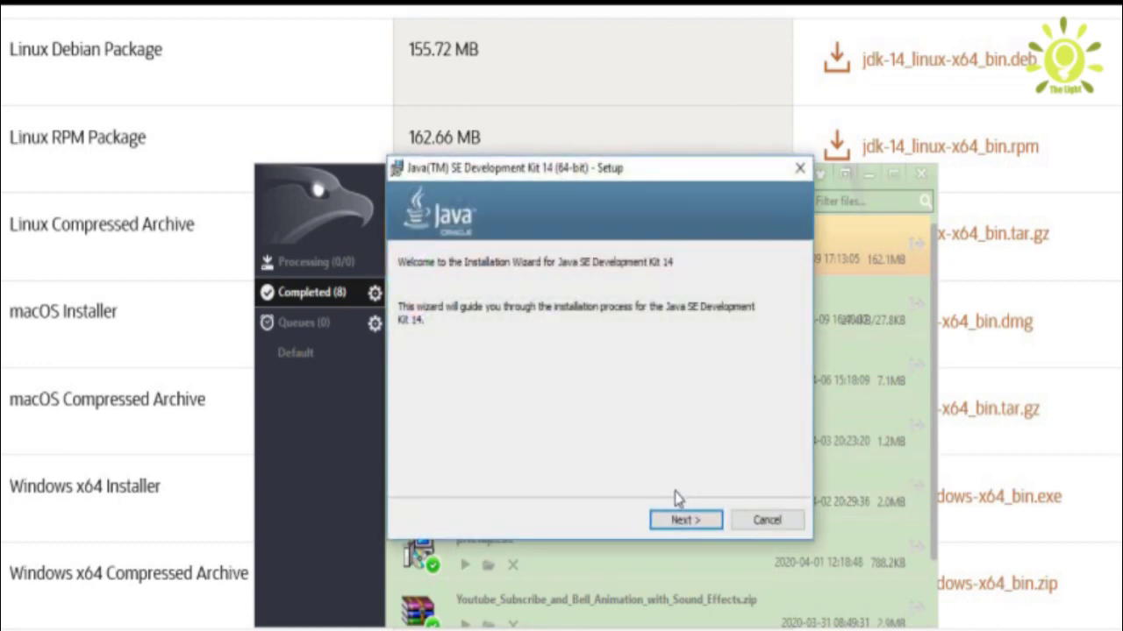
Install Java SE Development Kit 14 into the default folder C:\Program Files\Java\jdk-14\ and close the setup wizard.
{"action": "left_click", "coordinate": [684, 522]}
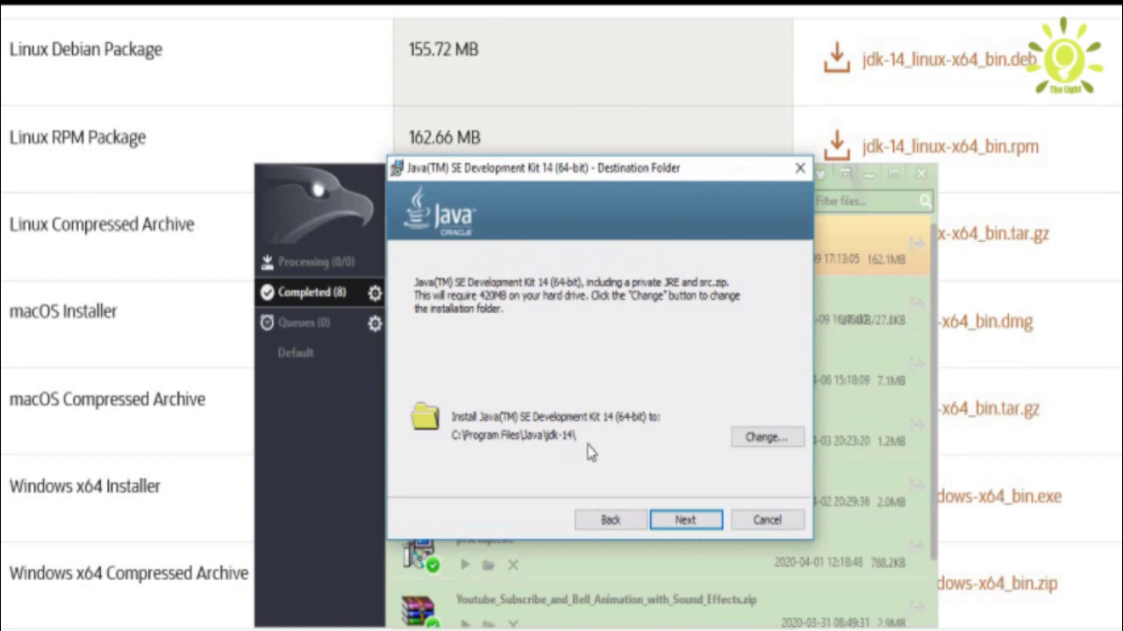
{"action": "left_click", "coordinate": [685, 521]}
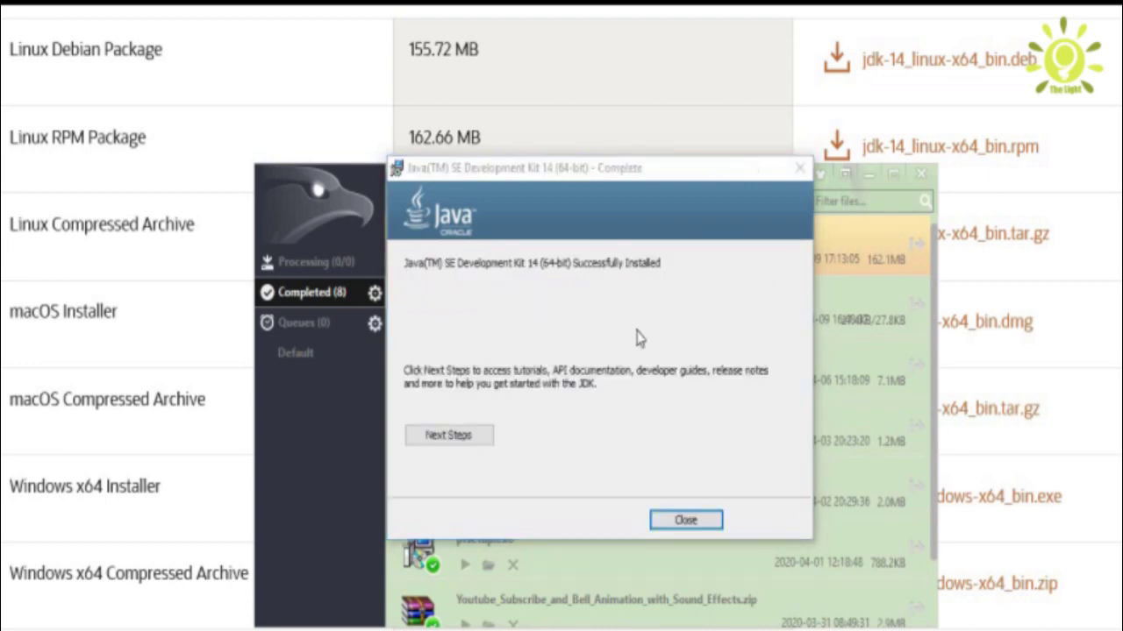
{"action": "left_click", "coordinate": [685, 522]}
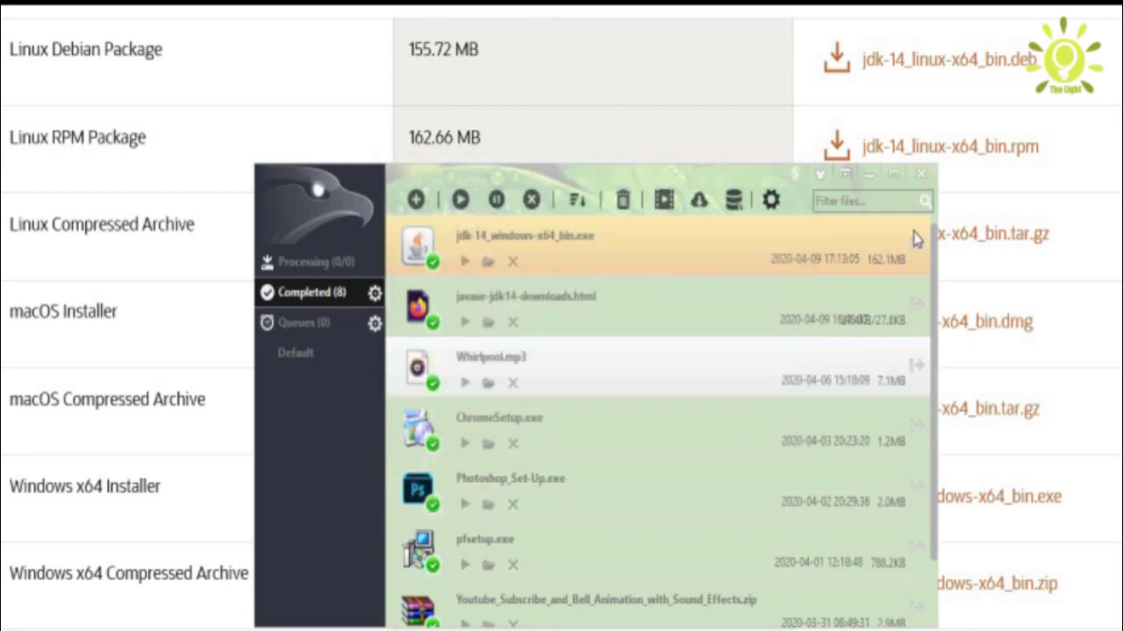
Close the EagleGet window and Internet Explorer with all its tabs.
{"action": "left_click", "coordinate": [921, 177]}
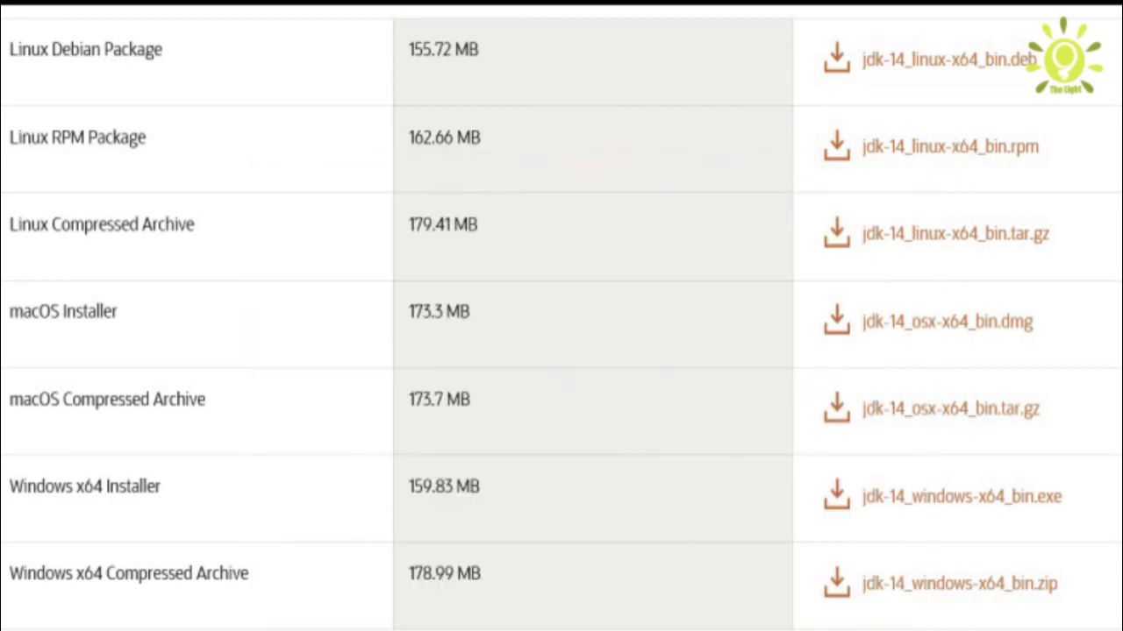
{"action": "key", "text": "alt+F4"}
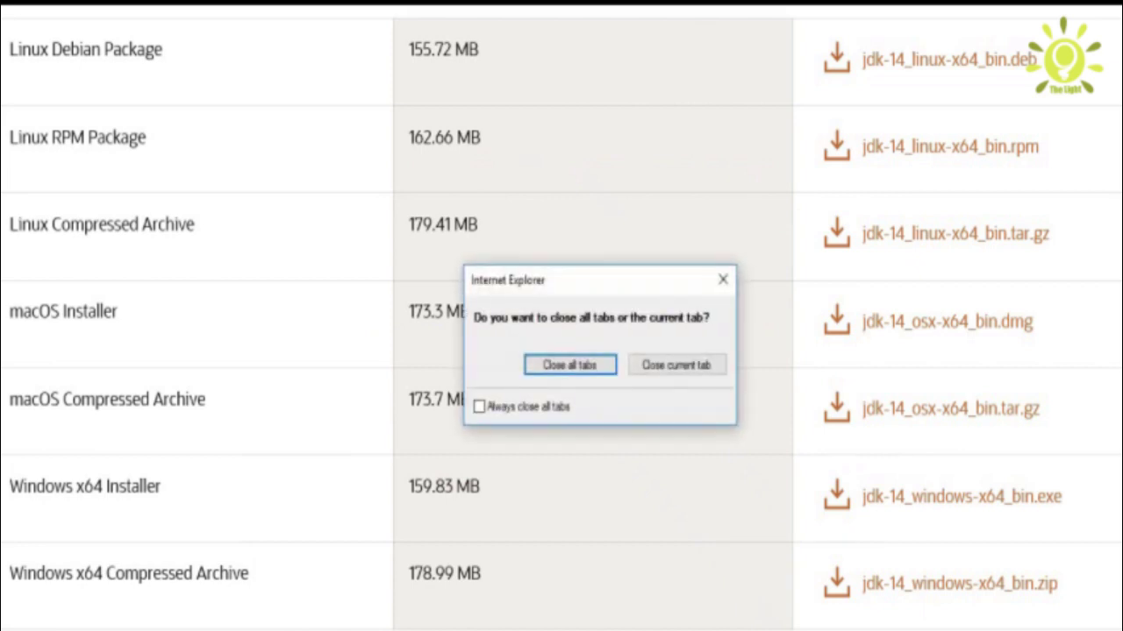
{"action": "left_click", "coordinate": [579, 370]}
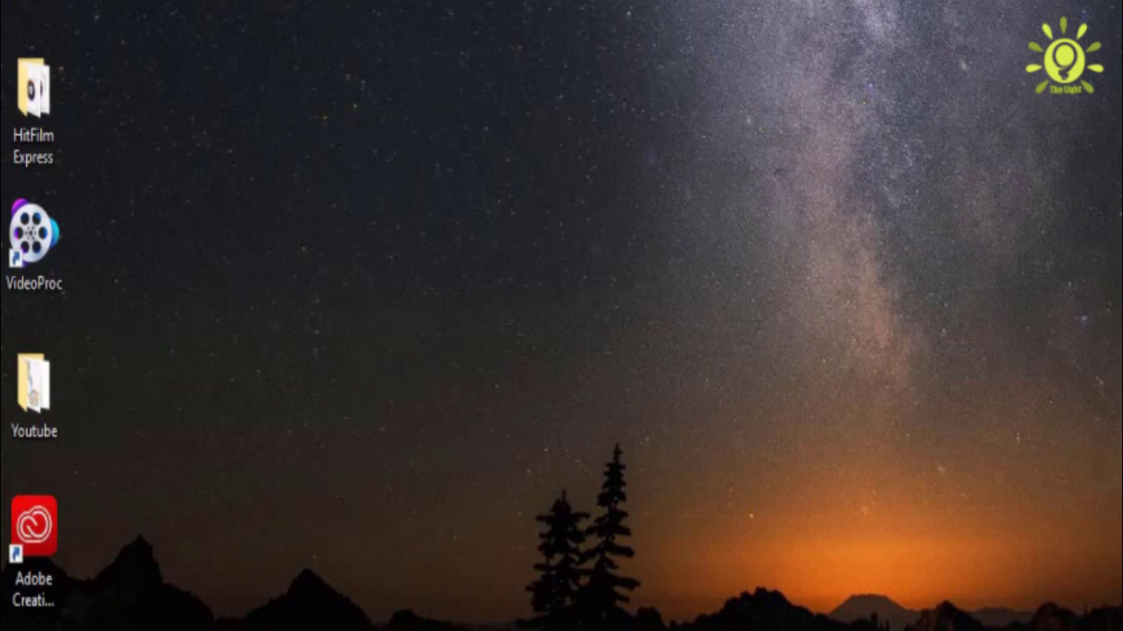
Switch to File Explorer and open the installed JDK folder C:\Program Files\Java\jdk-14.
{"action": "key", "text": "super+e"}
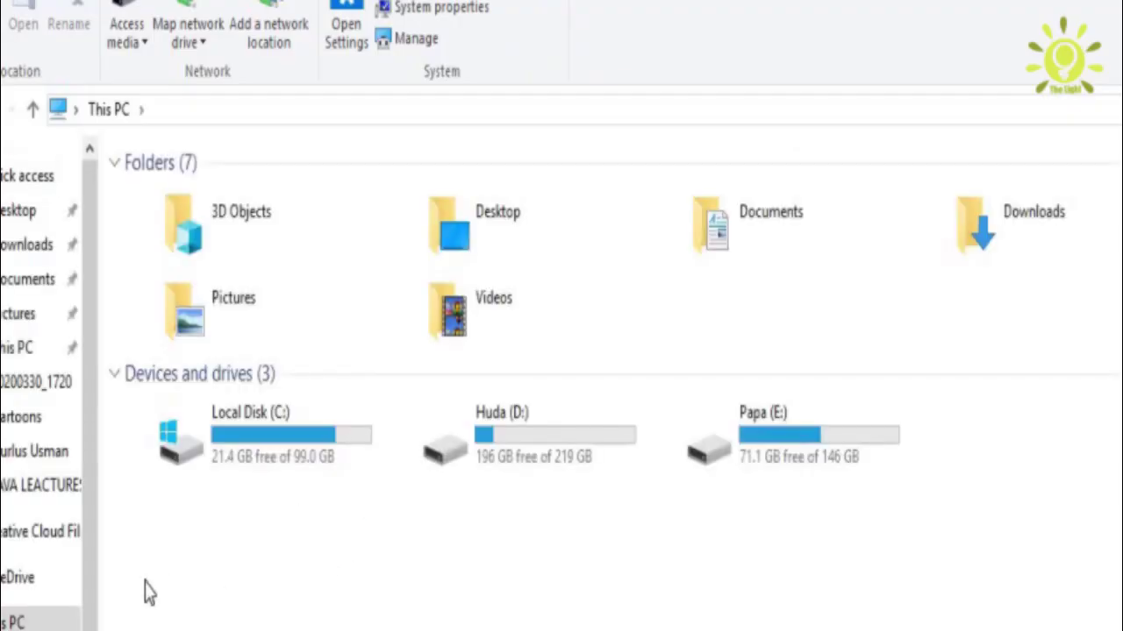
{"action": "double_click", "coordinate": [292, 439]}
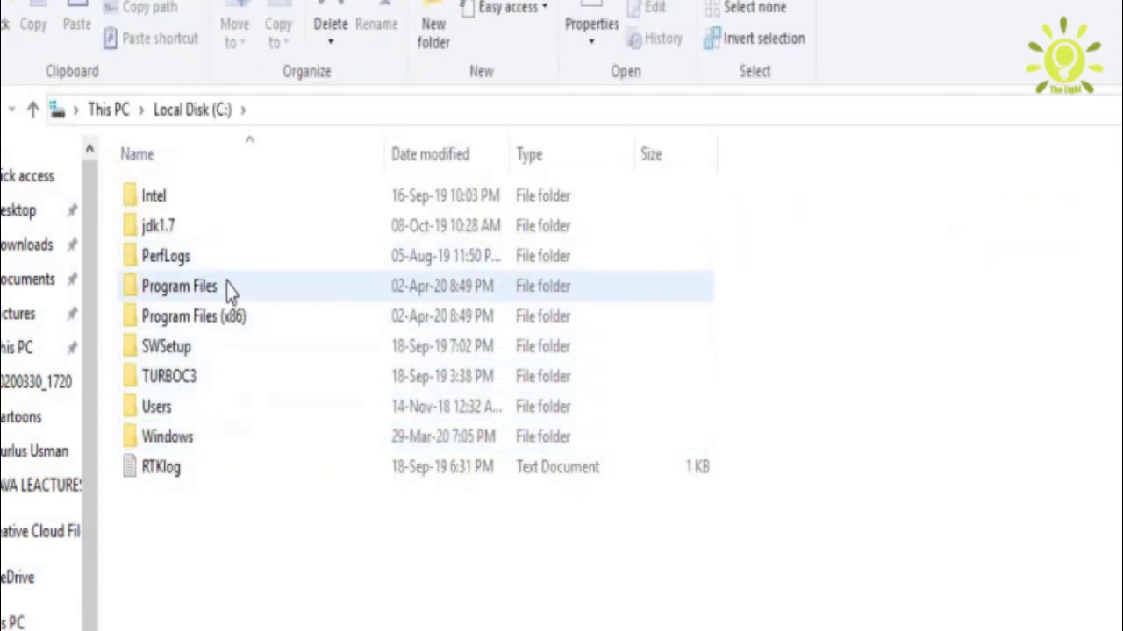
{"action": "double_click", "coordinate": [226, 289]}
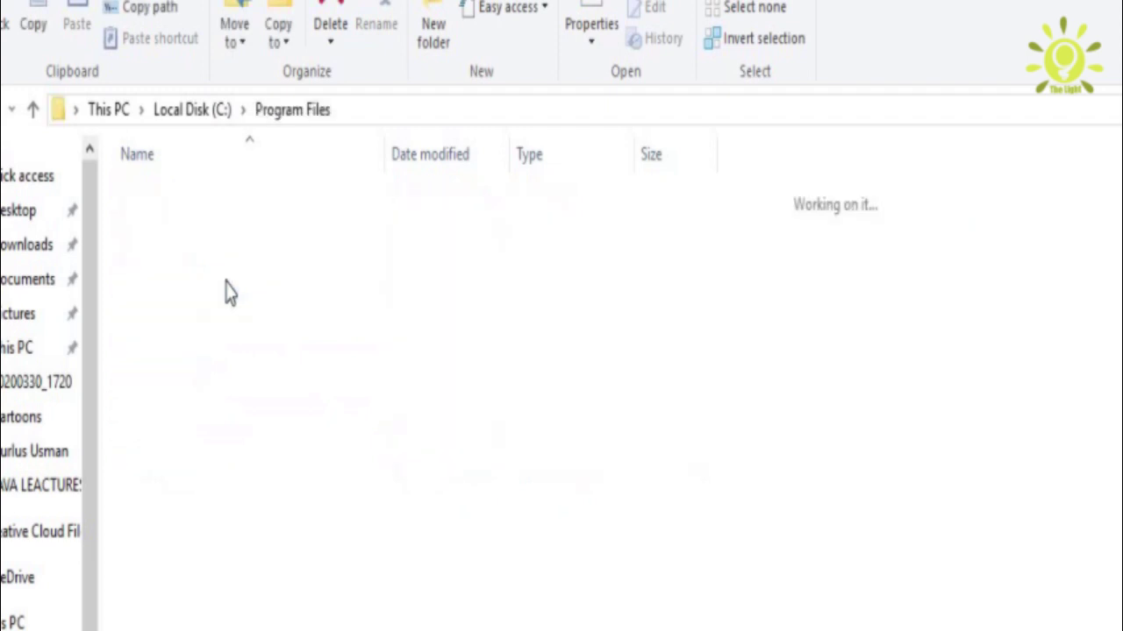
{"action": "key", "text": "j"}
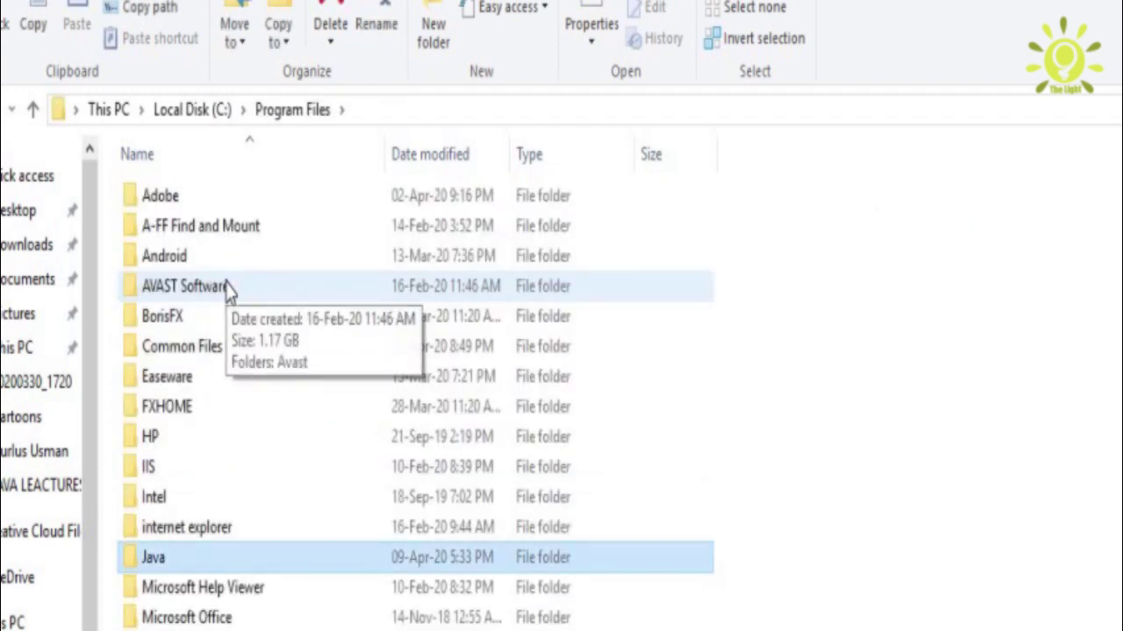
{"action": "double_click", "coordinate": [186, 562]}
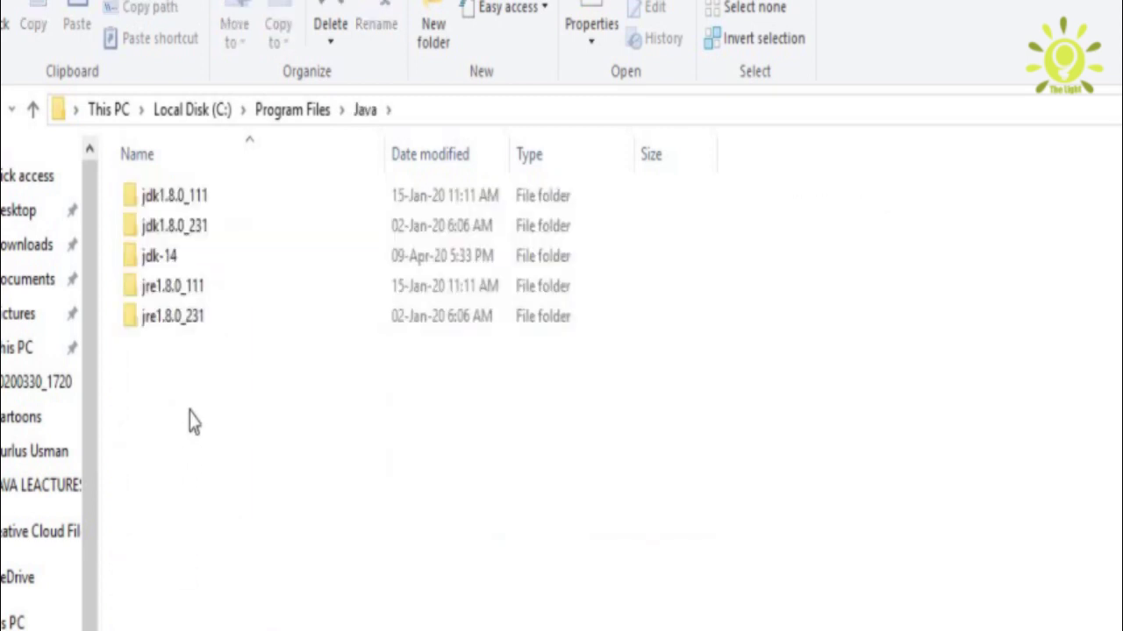
{"action": "left_click", "coordinate": [167, 261]}
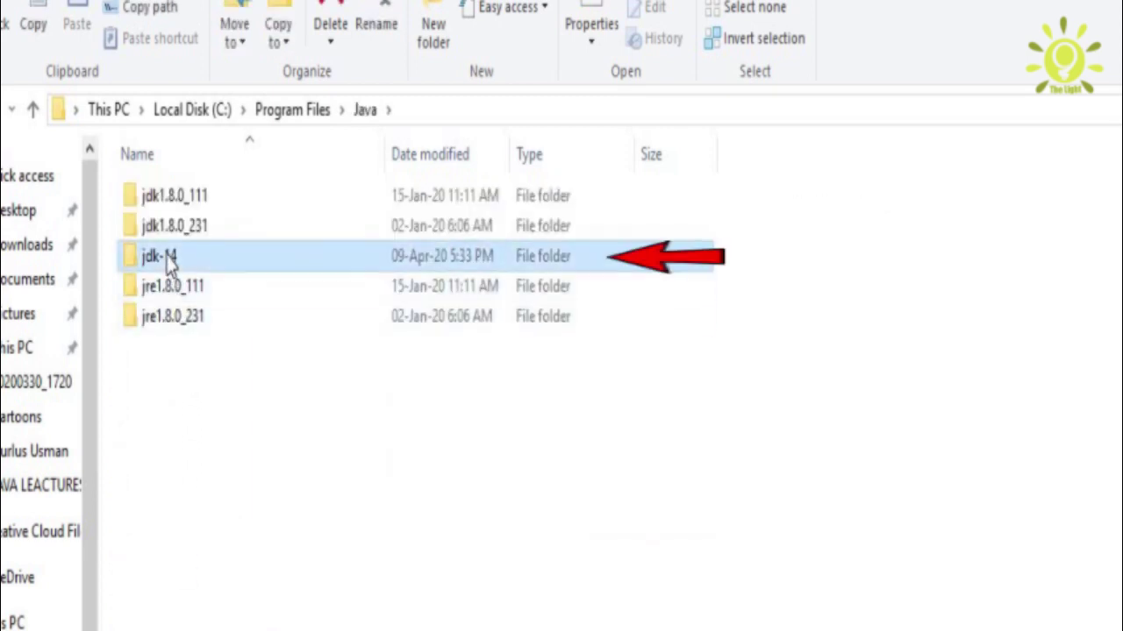
{"action": "double_click", "coordinate": [167, 260]}
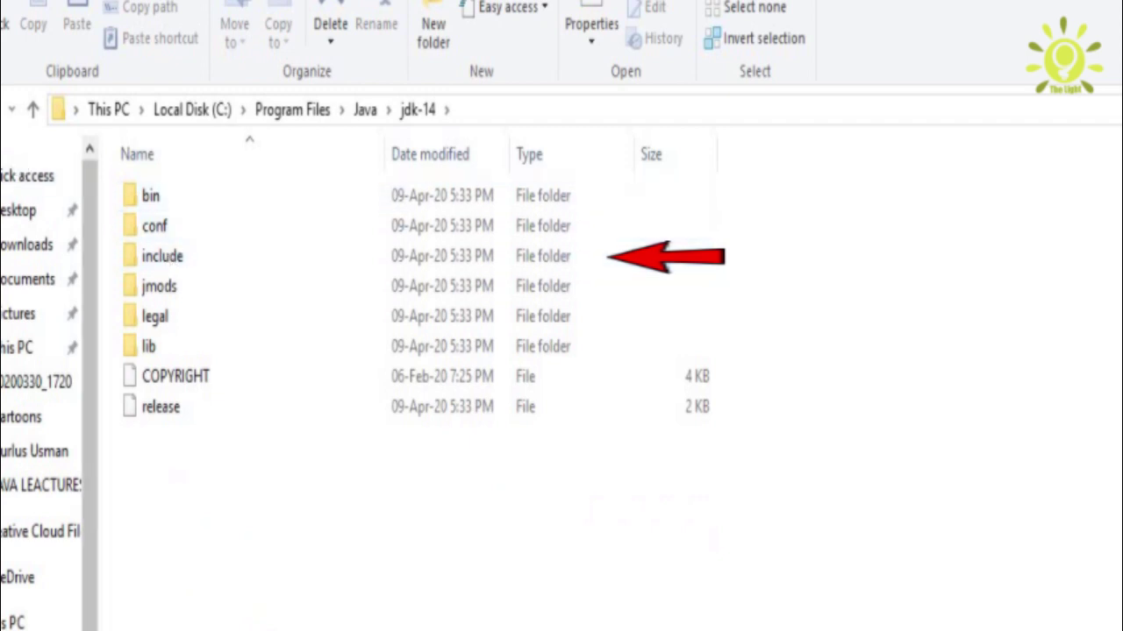
{"action": "key", "text": "alt+Left"}
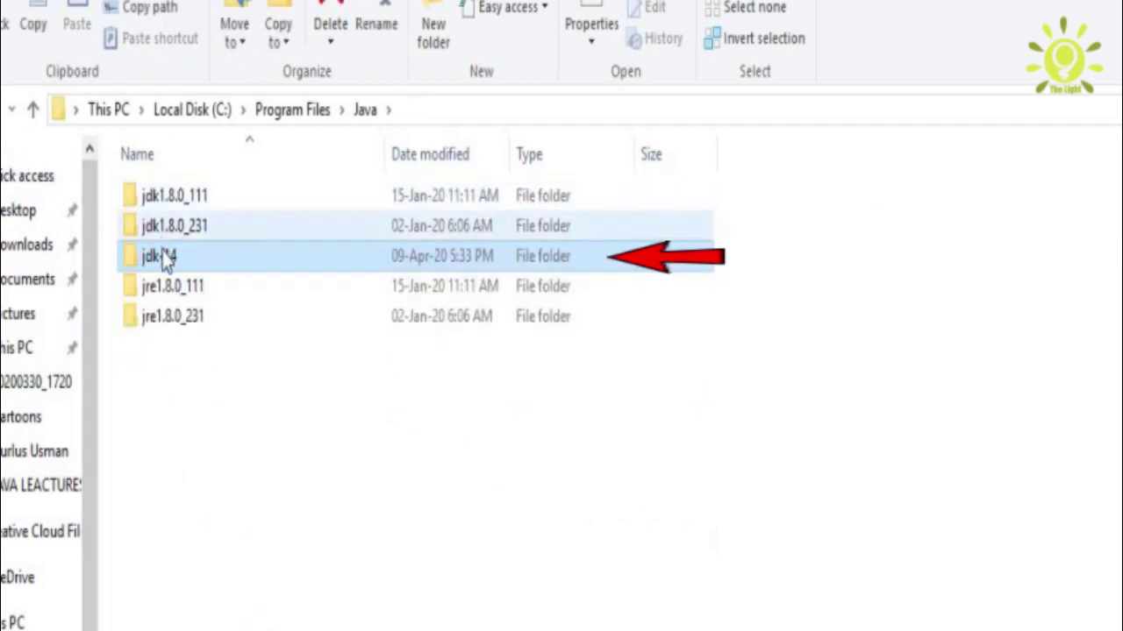
{"action": "double_click", "coordinate": [179, 260]}
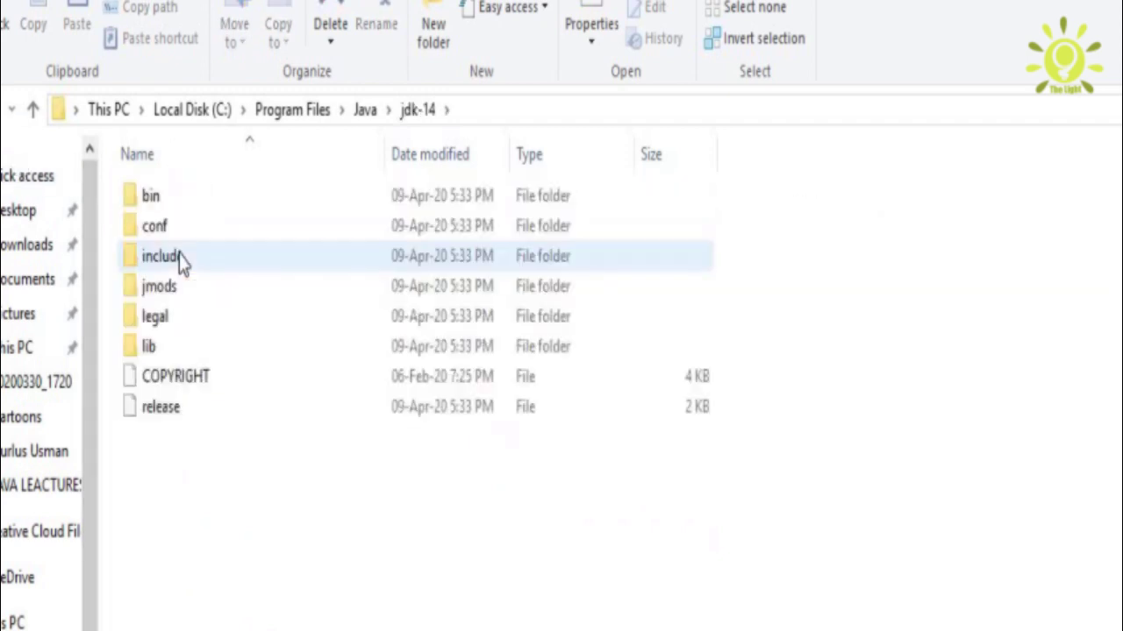
Open the bin folder inside jdk-14 and copy its full path, C:\Program Files\Java\jdk-14\bin.
{"action": "left_click", "coordinate": [448, 110]}
{"action": "double_click", "coordinate": [456, 110]}
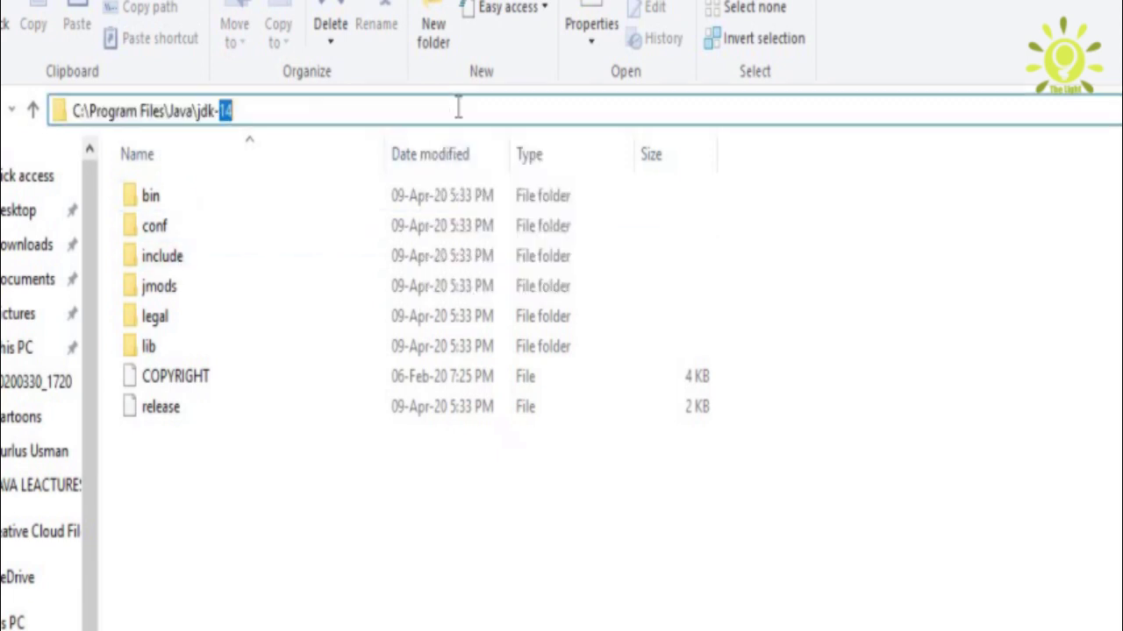
{"action": "left_click", "coordinate": [75, 117]}
{"action": "double_click", "coordinate": [163, 195]}
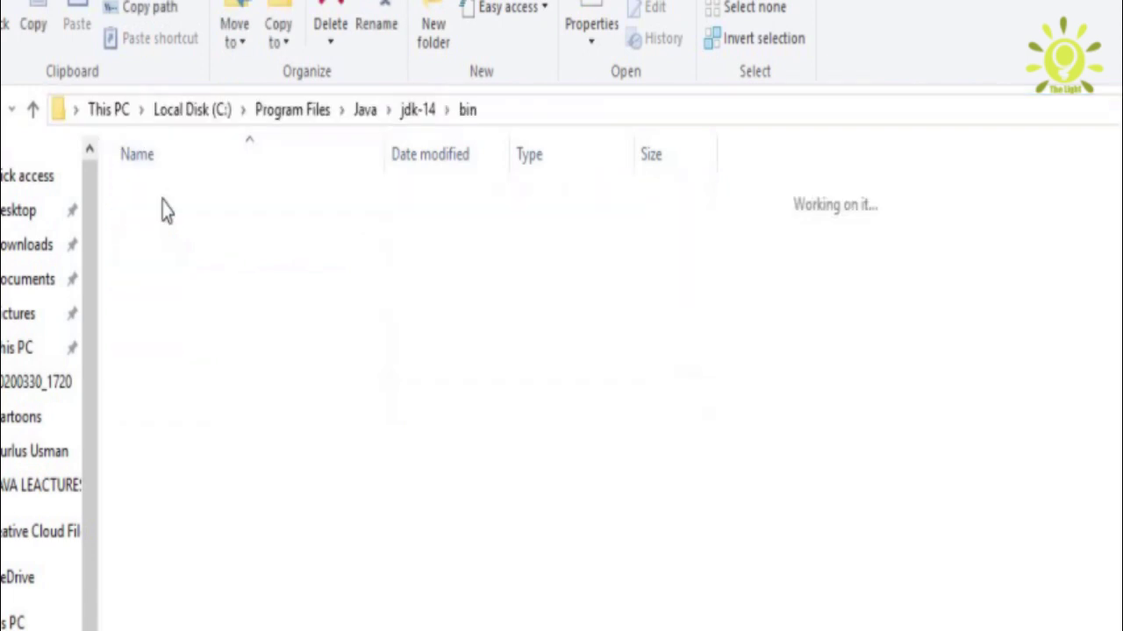
{"action": "left_click", "coordinate": [517, 107]}
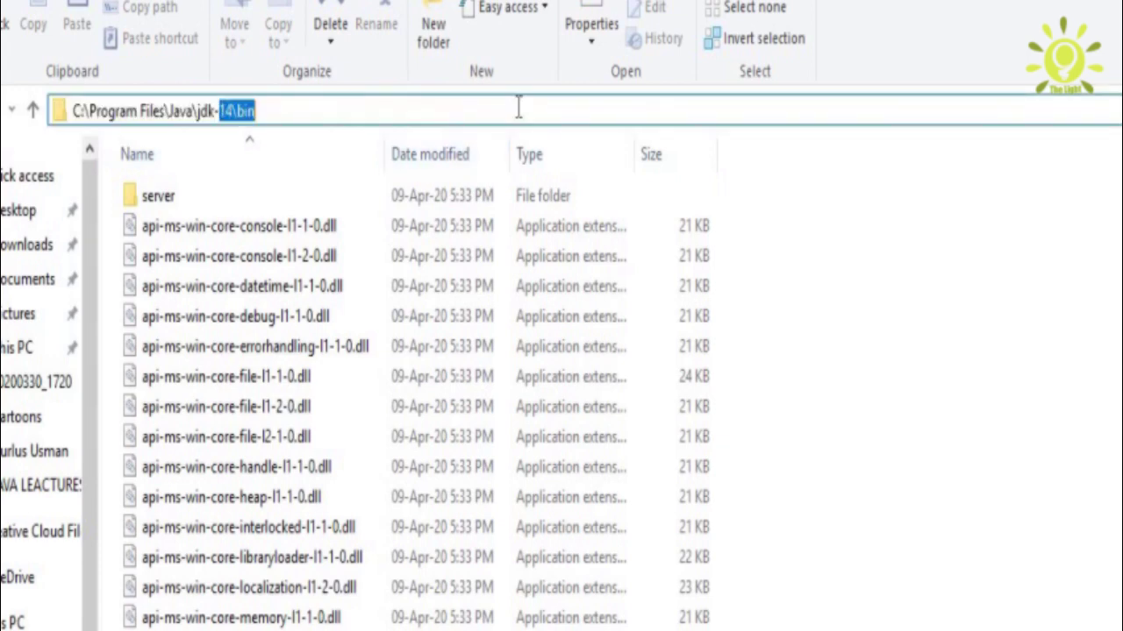
{"action": "left_click", "coordinate": [76, 114], "text": "shift"}
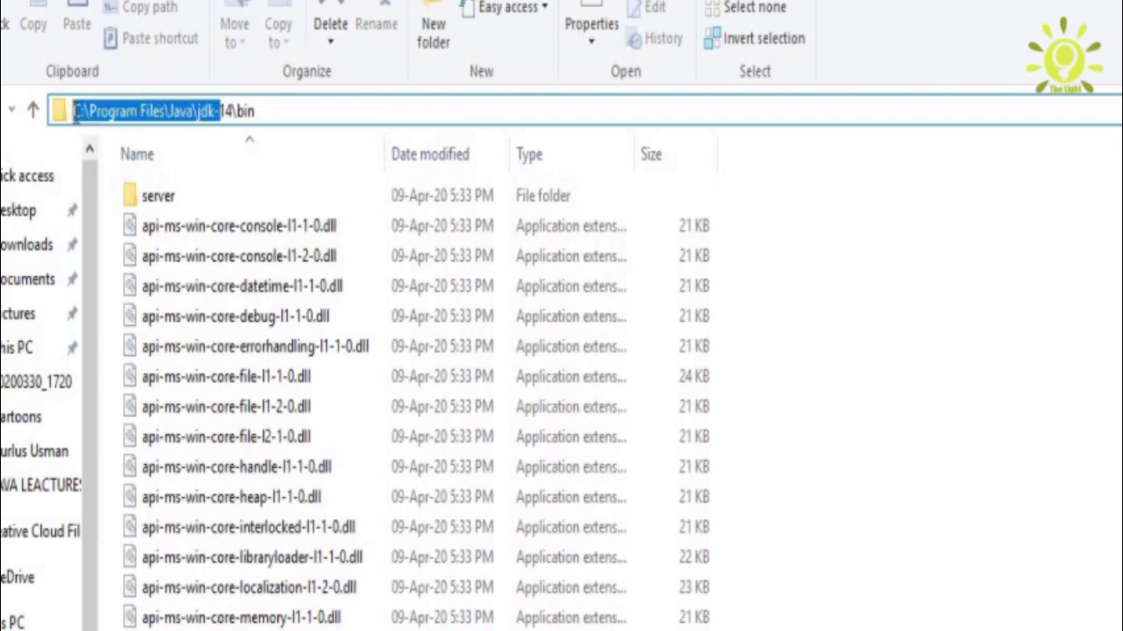
{"action": "left_click", "coordinate": [270, 109]}
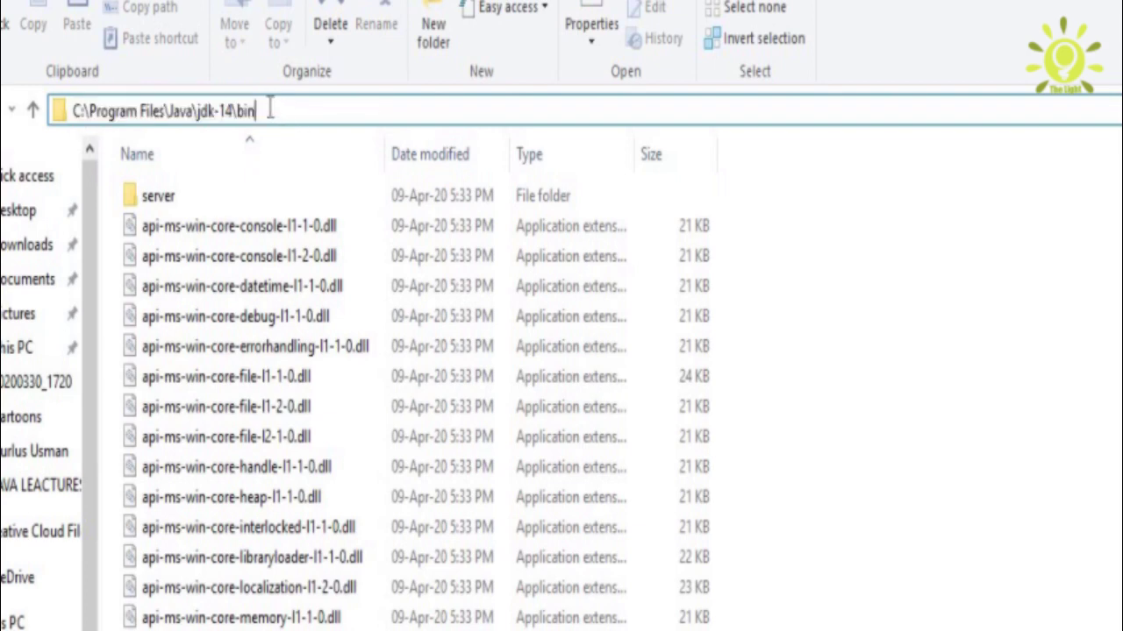
{"action": "left_click", "coordinate": [75, 111], "text": "shift"}
{"action": "key", "text": "ctrl+c"}
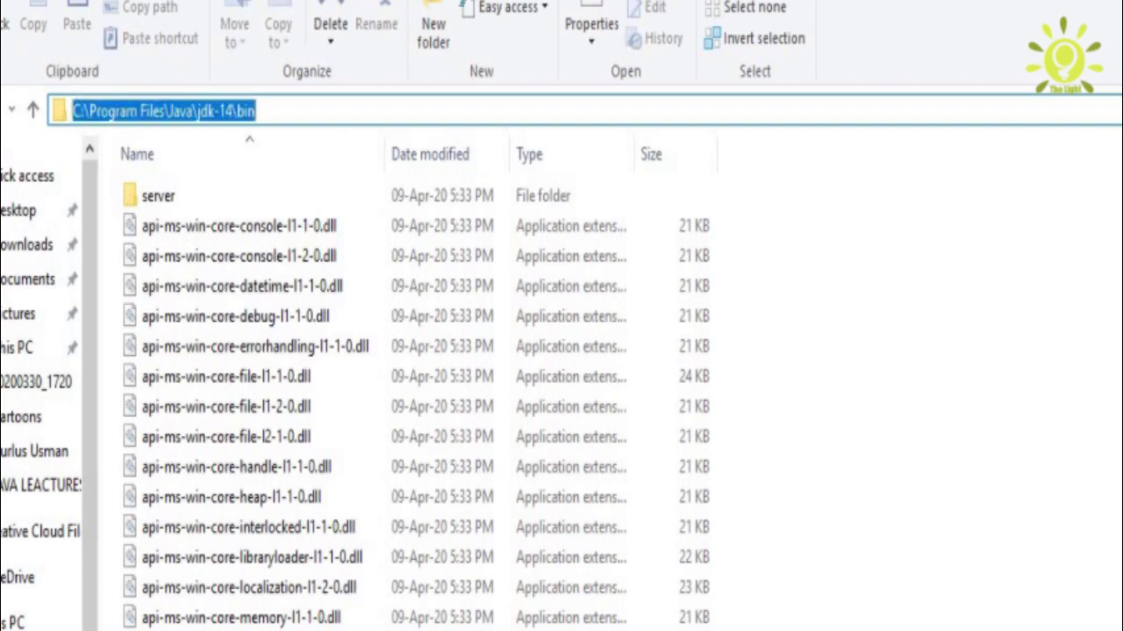
{"action": "key", "text": "Escape"}
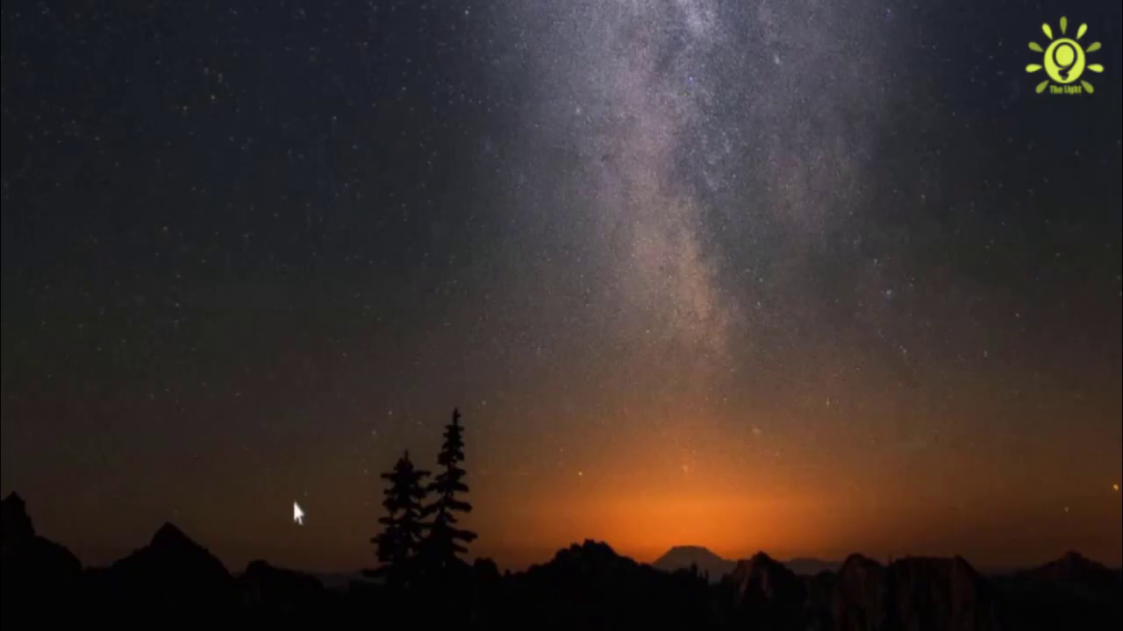
Switch to Control Panel and open the Environment Variables dialog from the advanced system settings.
{"action": "key", "text": "super"}
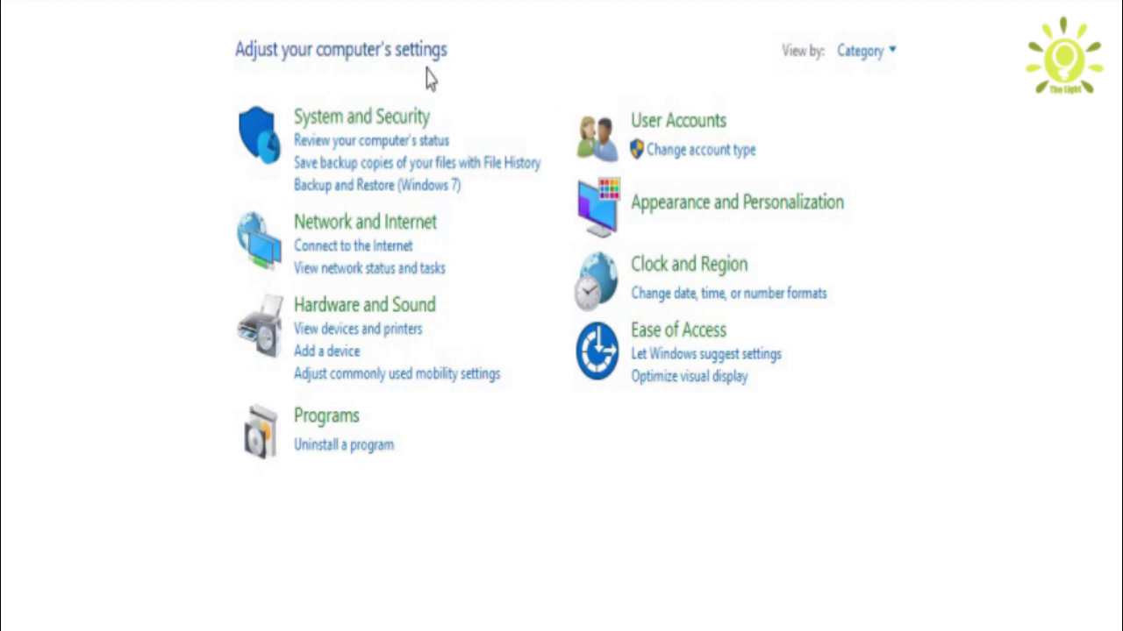
{"action": "left_click", "coordinate": [359, 132]}
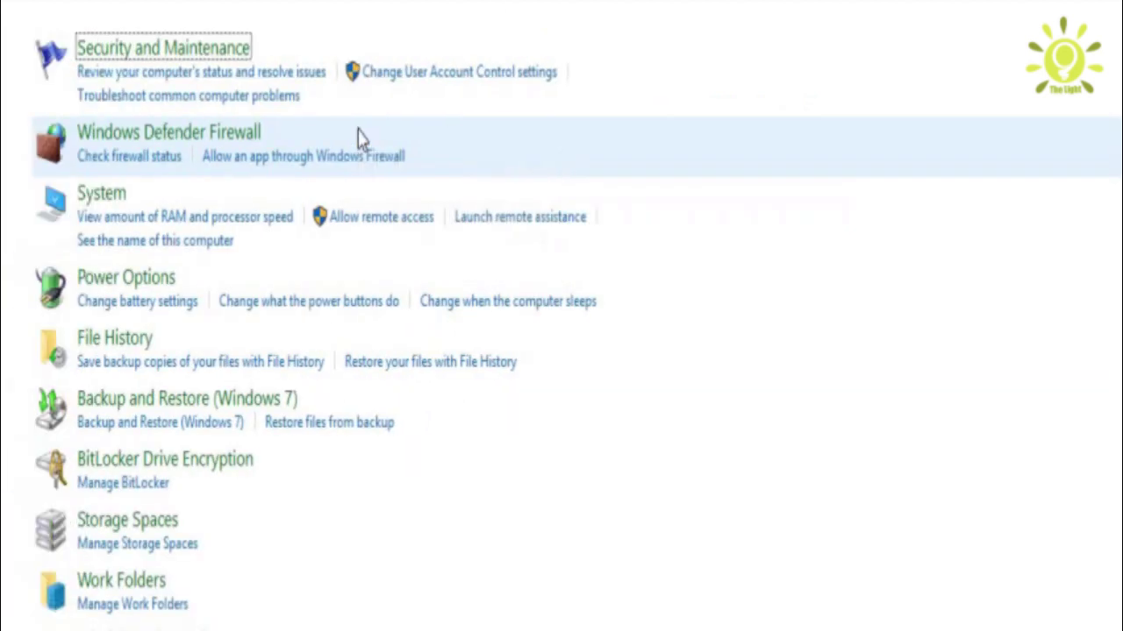
{"action": "left_click", "coordinate": [105, 197]}
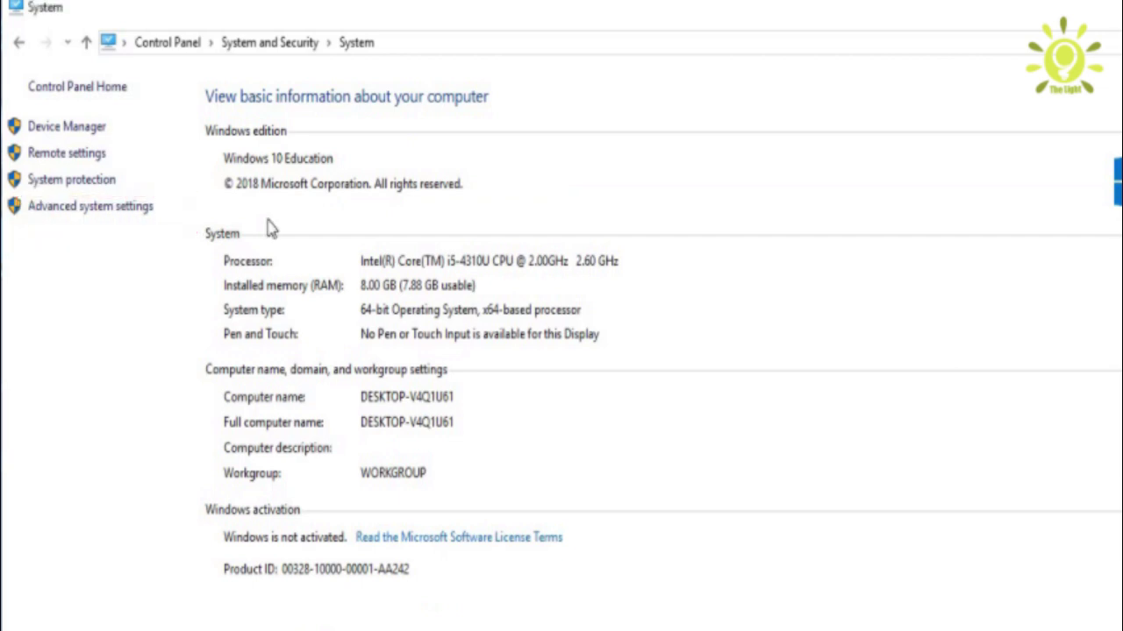
{"action": "left_click", "coordinate": [116, 213]}
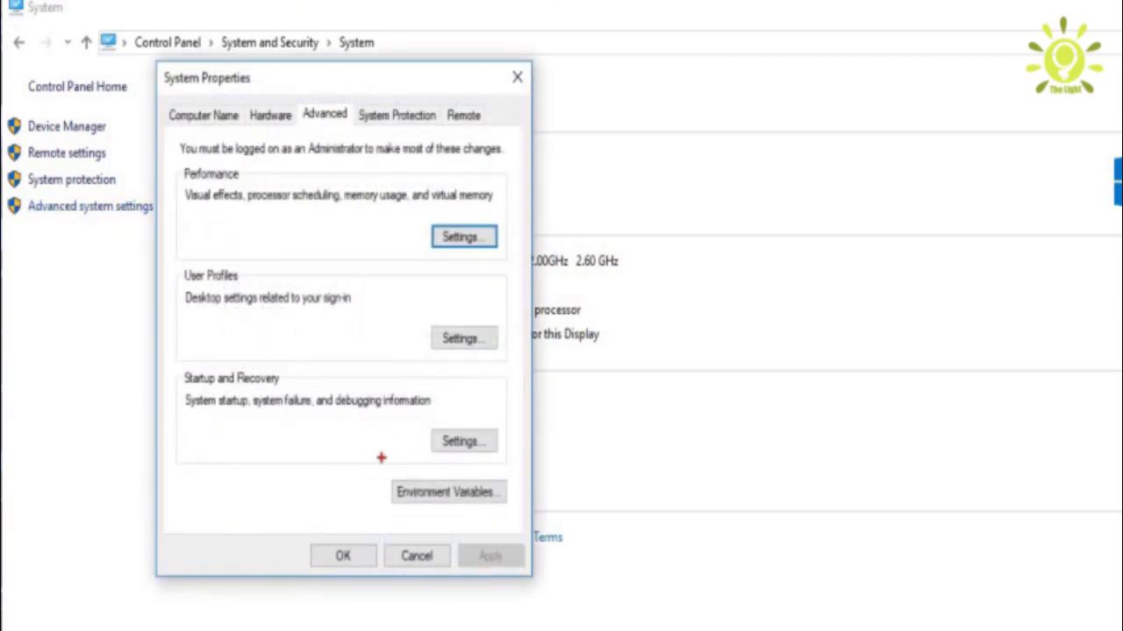
{"action": "mouse_move", "coordinate": [381, 457]}
{"action": "left_mouse_down"}
{"action": "mouse_move", "coordinate": [456, 526]}
{"action": "mouse_move", "coordinate": [527, 523]}
{"action": "left_mouse_up"}
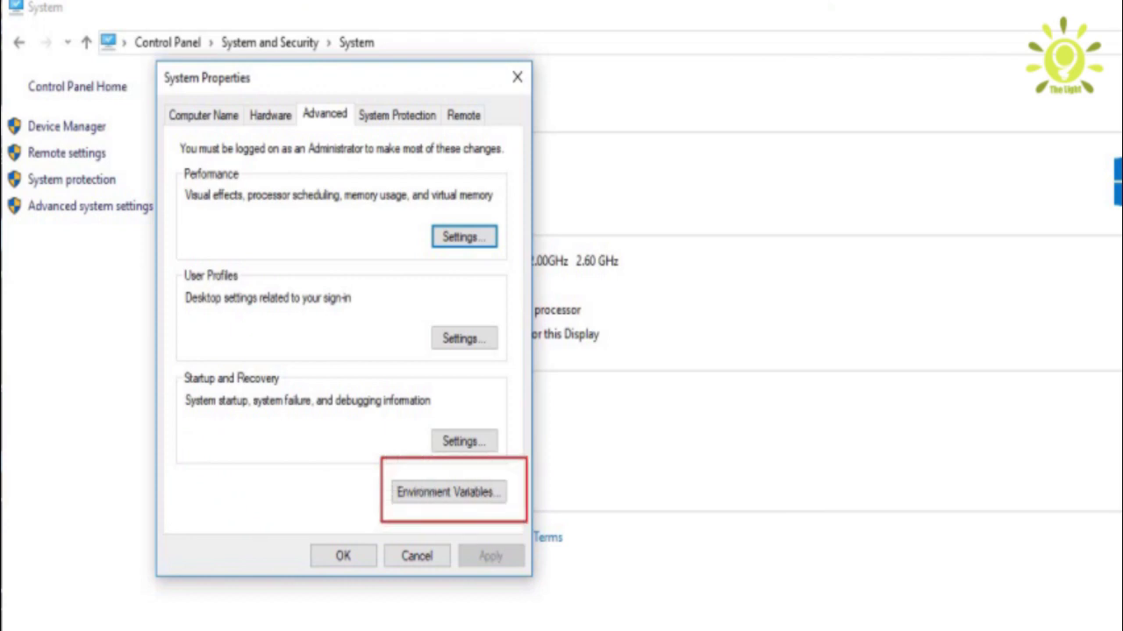
{"action": "key", "text": "Escape"}
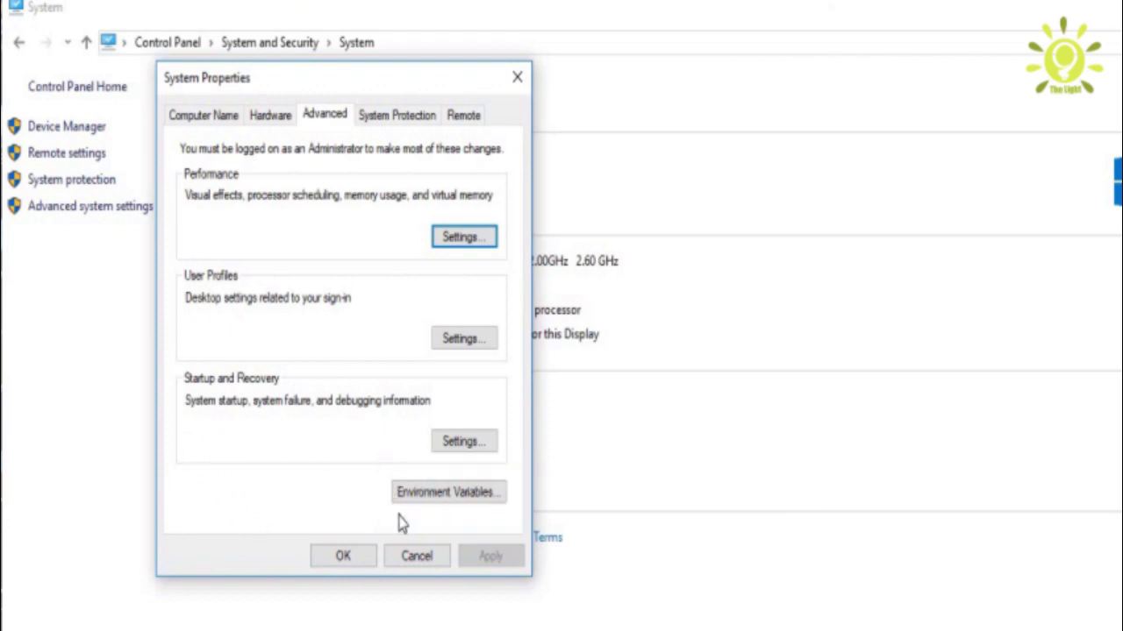
{"action": "left_click", "coordinate": [441, 496]}
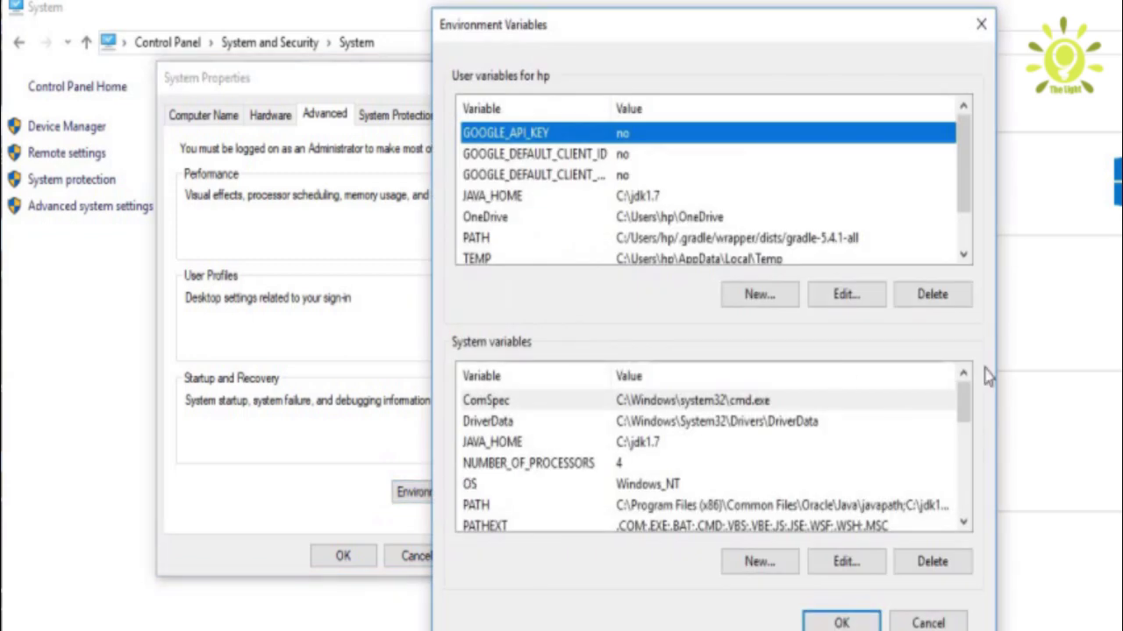
Add C:\Program Files\Java\jdk-14\bin as a new entry to the system PATH variable and accept the edit.
{"action": "left_click_drag", "start_coordinate": [964, 400], "coordinate": [965, 421]}
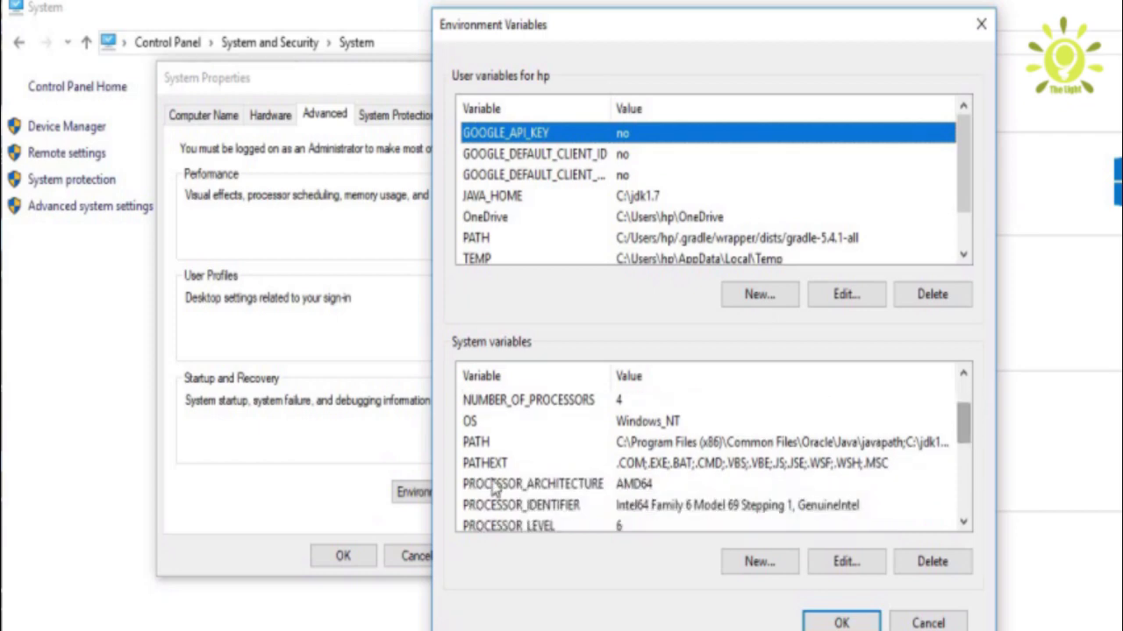
{"action": "left_click", "coordinate": [478, 443]}
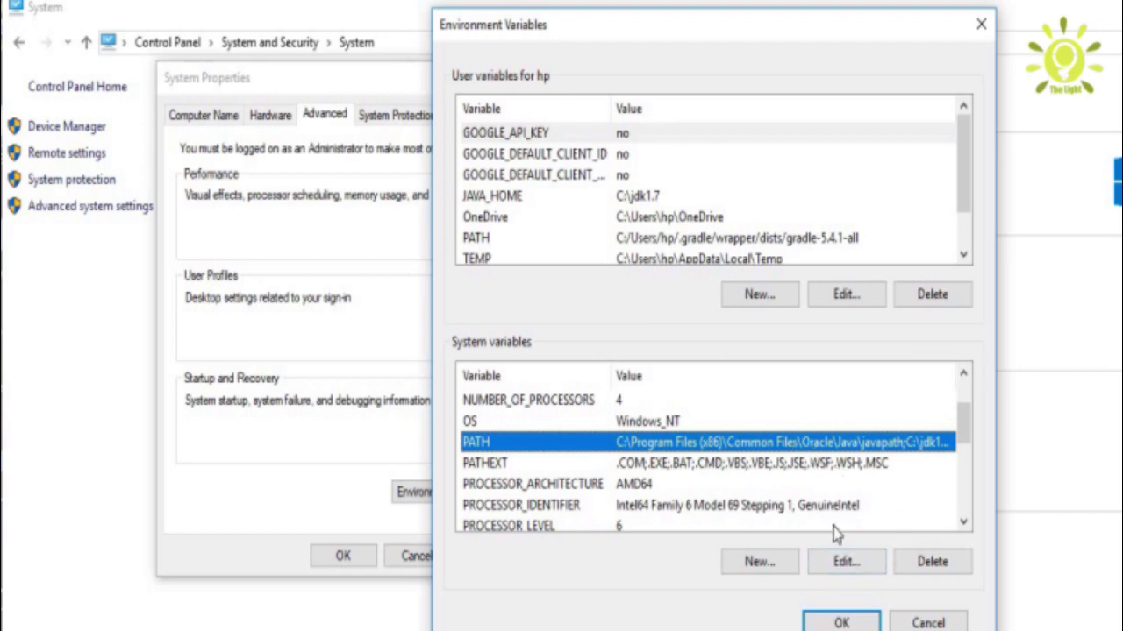
{"action": "left_click", "coordinate": [839, 570]}
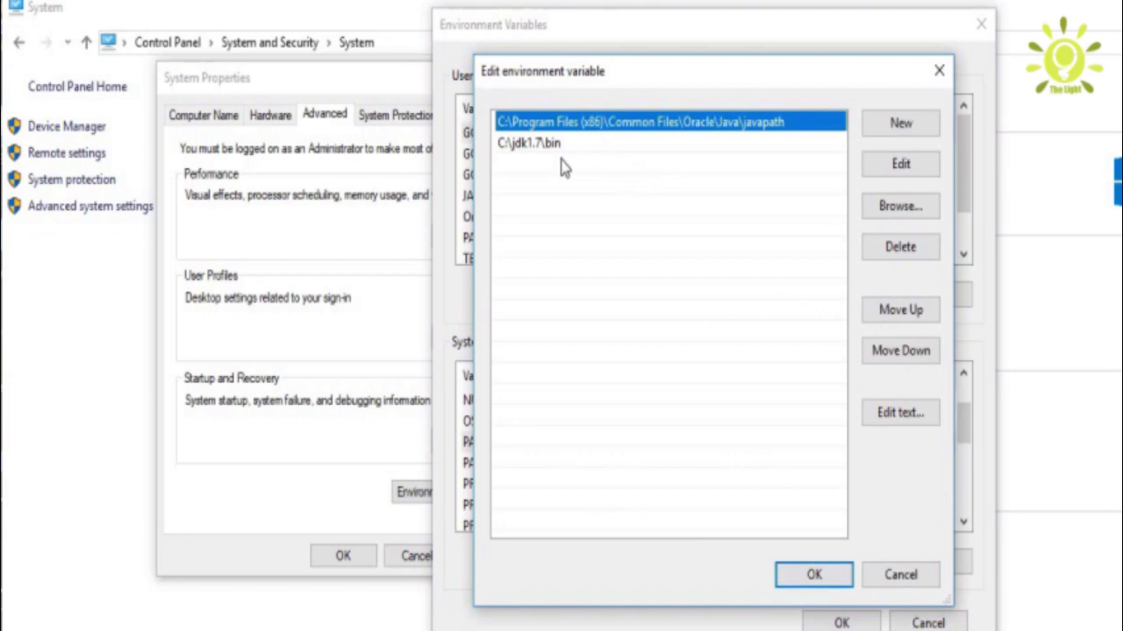
{"action": "double_click", "coordinate": [505, 168]}
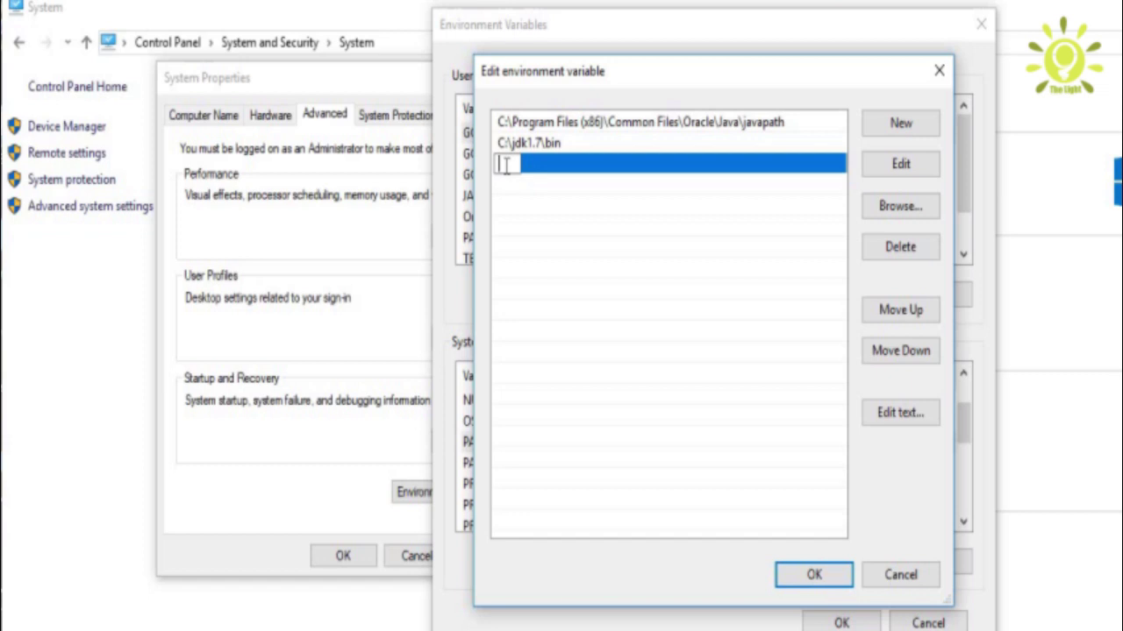
{"action": "key", "text": "ctrl+v"}
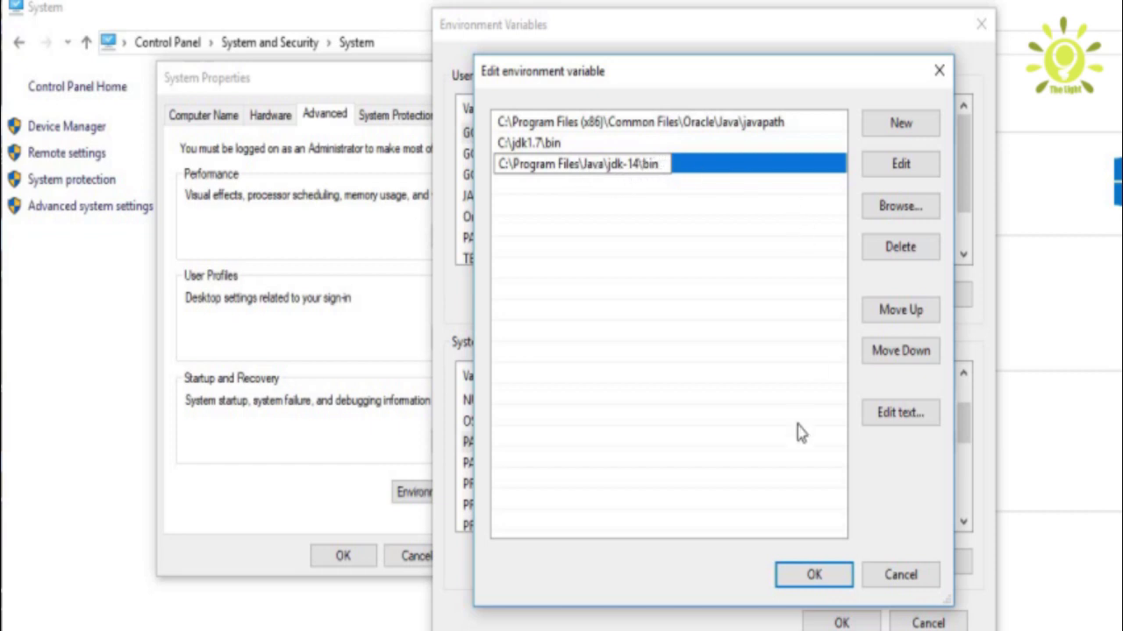
{"action": "left_click", "coordinate": [846, 524]}
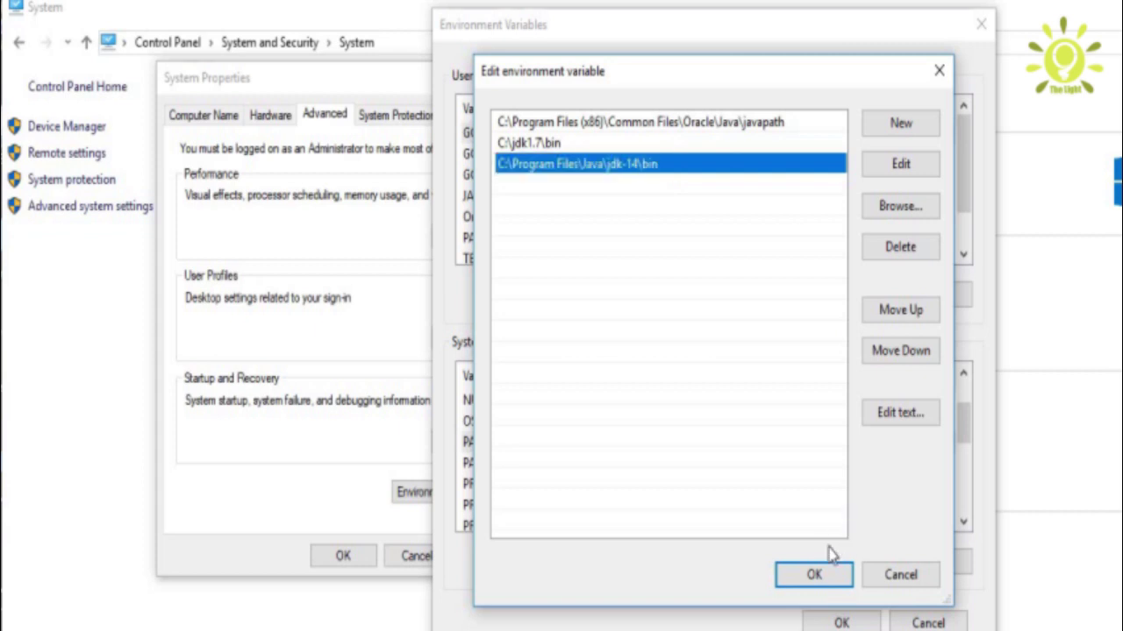
{"action": "left_click", "coordinate": [820, 574]}
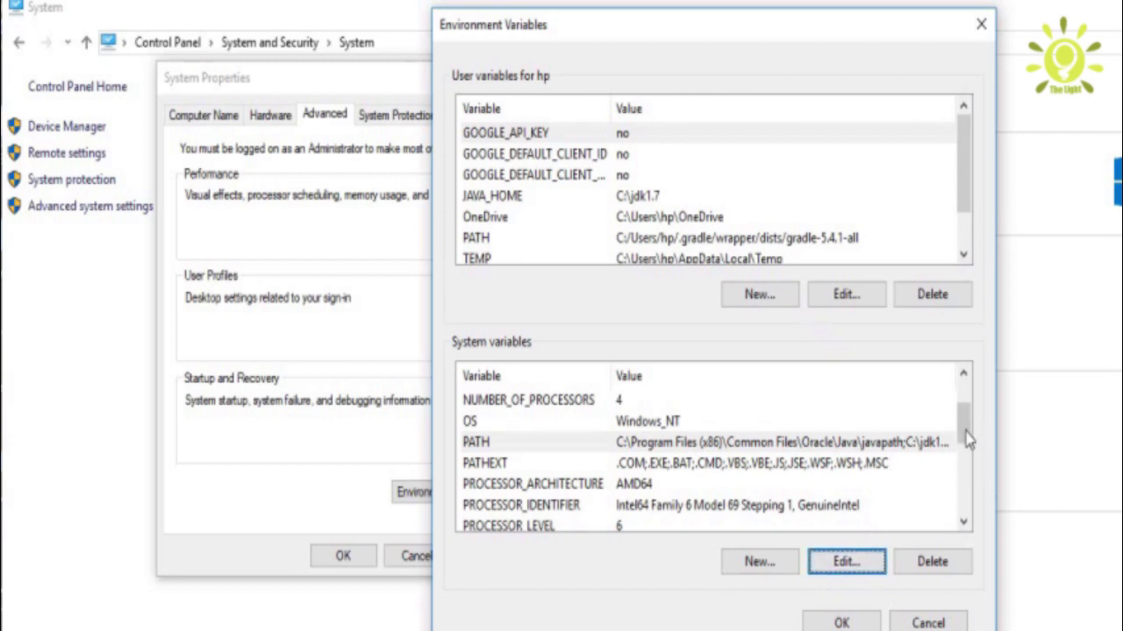
Create a system variable JAVA_HOME with the value C:\Program Files\Java\jdk-14, and accept the Environment Variables and System Properties dialogs.
{"action": "left_click_drag", "start_coordinate": [965, 434], "coordinate": [965, 450]}
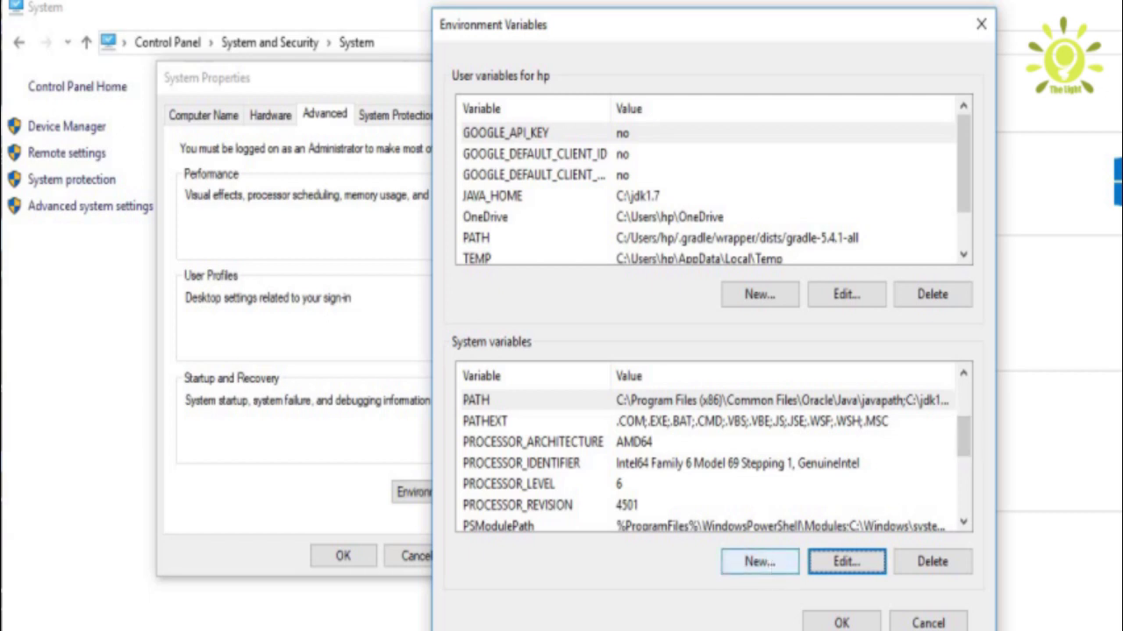
{"action": "left_click", "coordinate": [767, 561]}
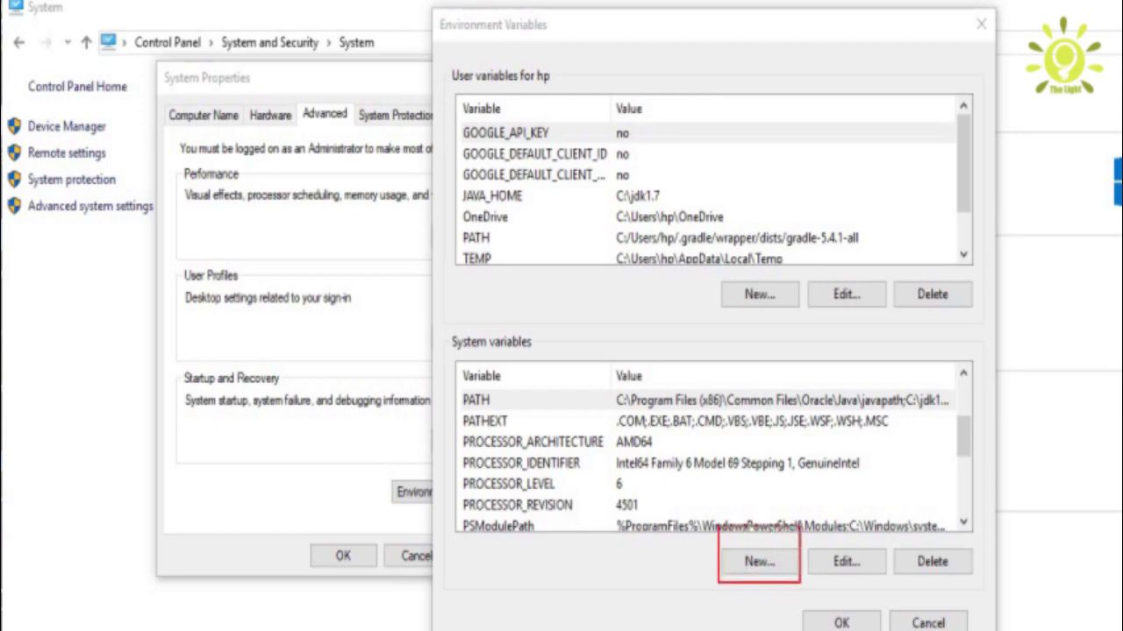
{"action": "left_click", "coordinate": [759, 566]}
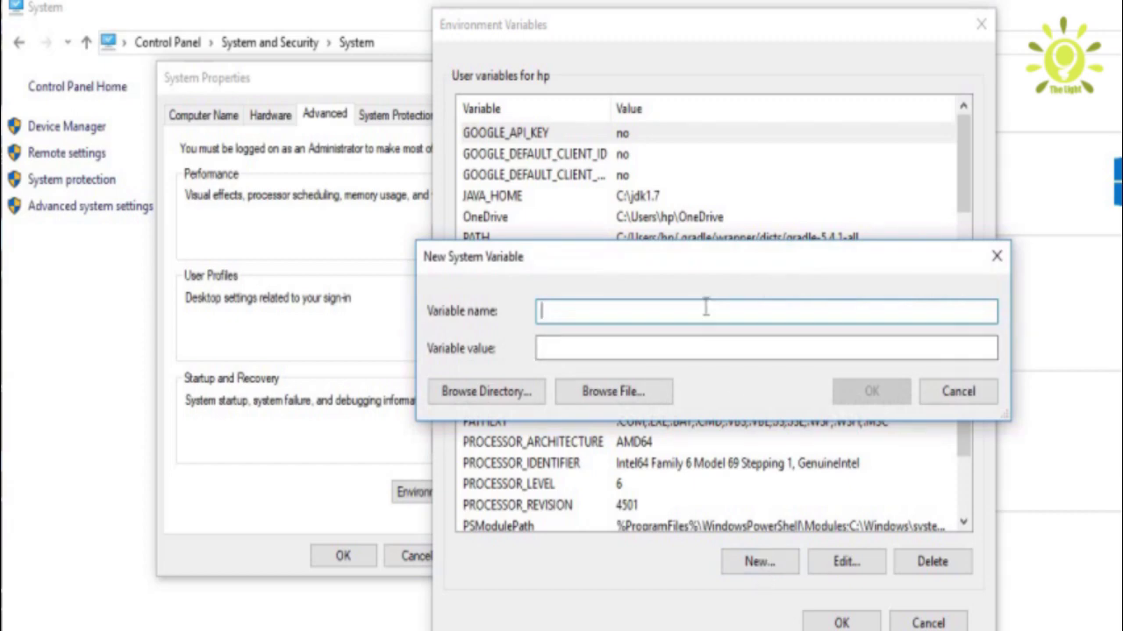
{"action": "type", "text": "JAVA_HOME"}
{"action": "left_click", "coordinate": [664, 349]}
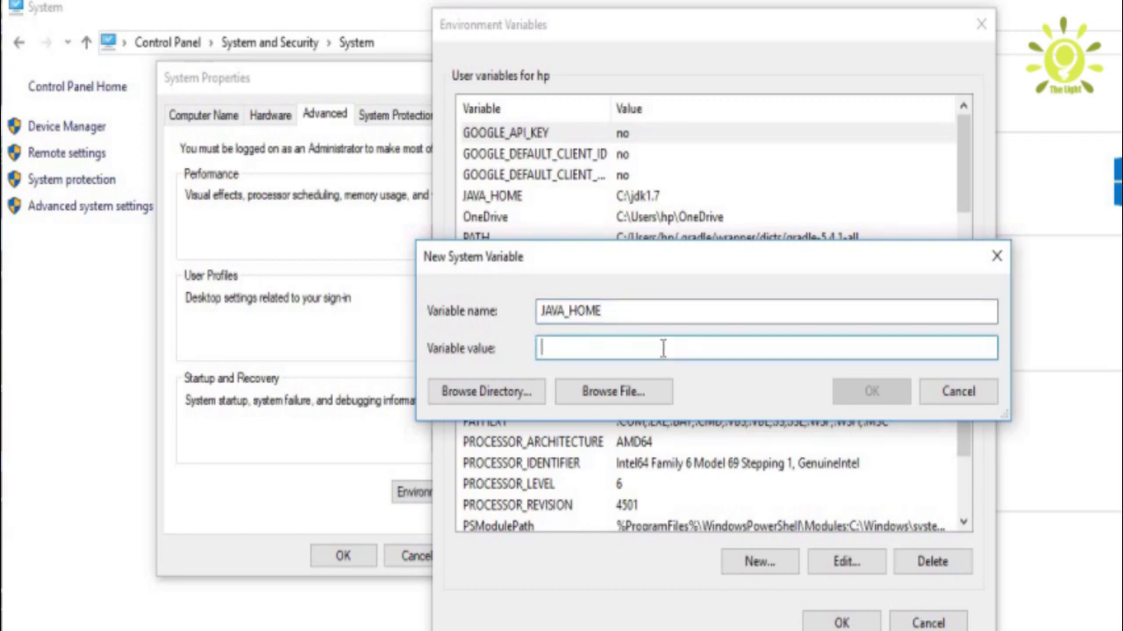
{"action": "key", "text": "ctrl+v"}
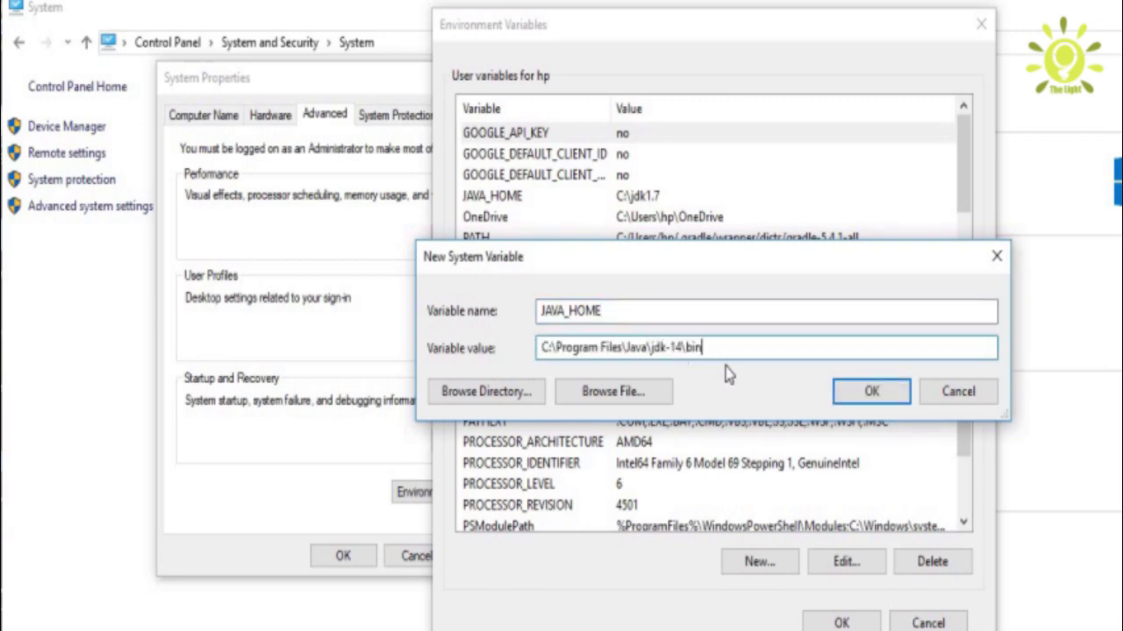
{"action": "key", "text": "BackSpace"}
{"action": "key", "text": "BackSpace"}
{"action": "key", "text": "BackSpace"}
{"action": "key", "text": "BackSpace"}
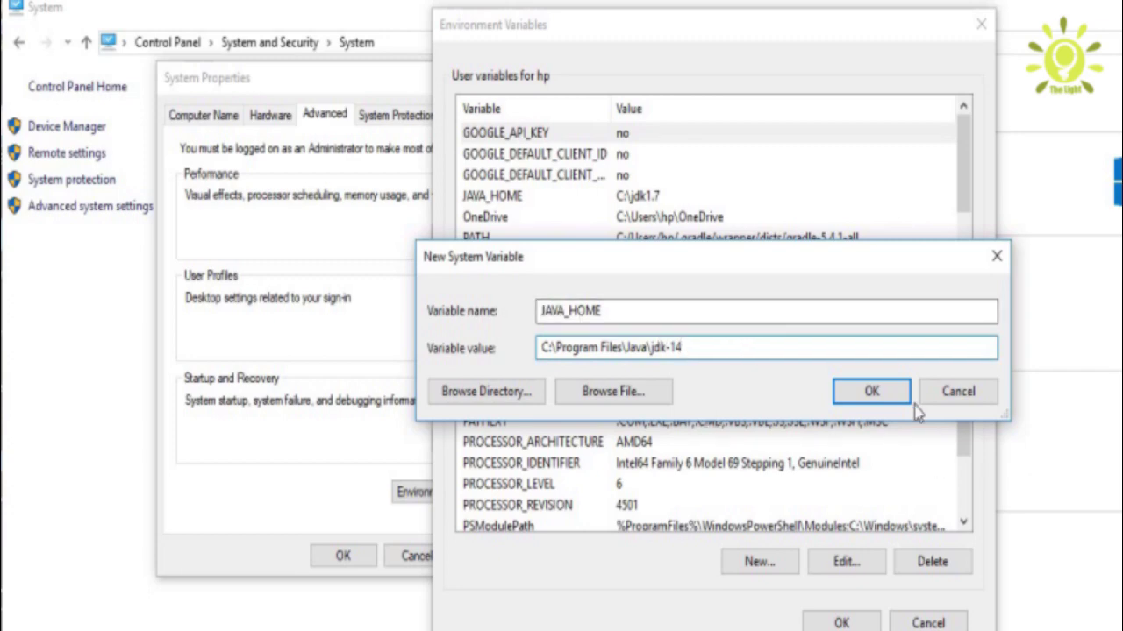
{"action": "left_click", "coordinate": [890, 395]}
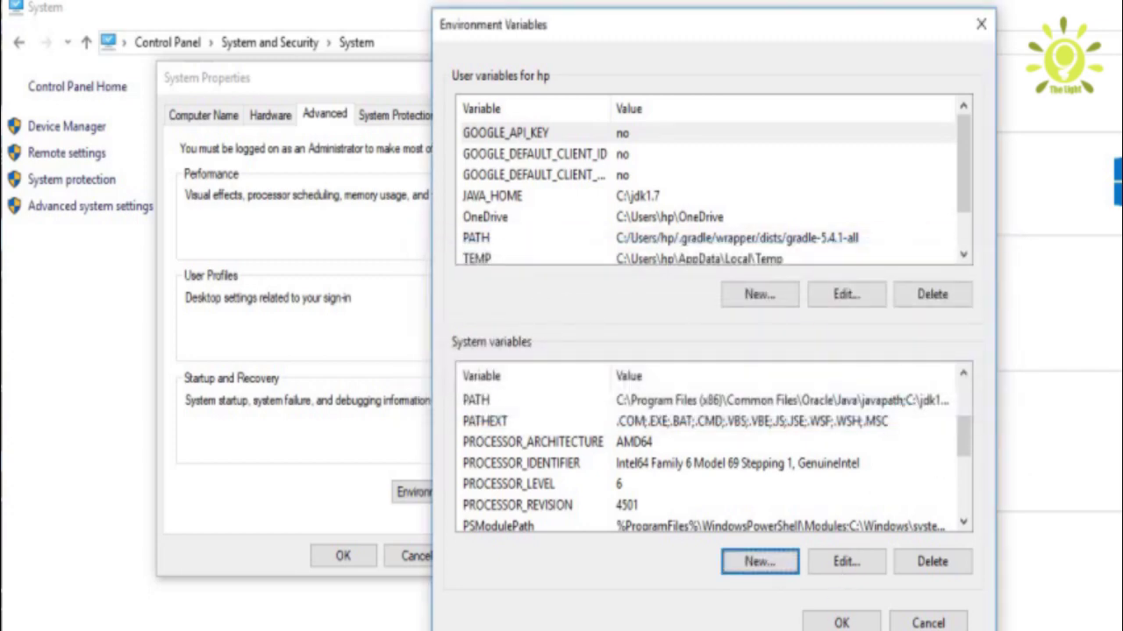
{"action": "left_click", "coordinate": [841, 623]}
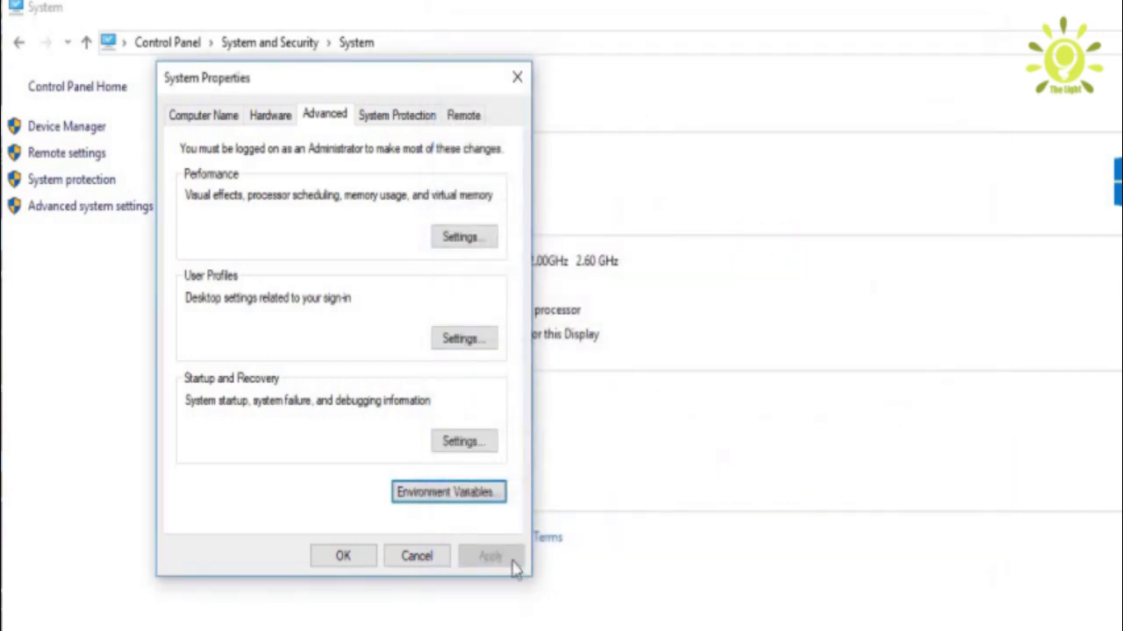
{"action": "left_click", "coordinate": [343, 556]}
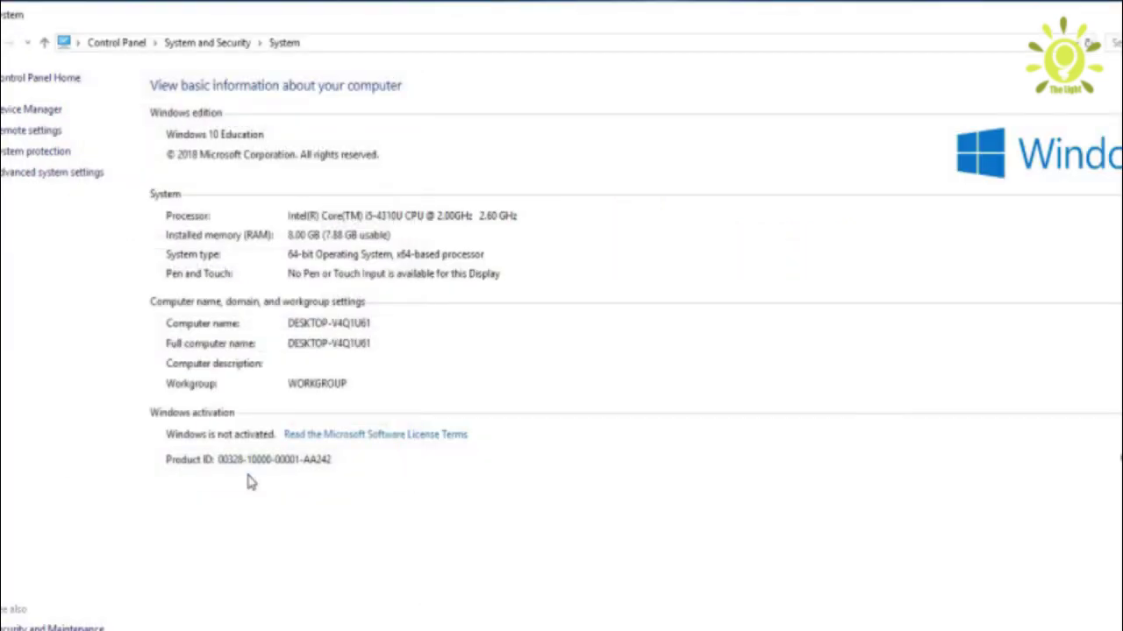